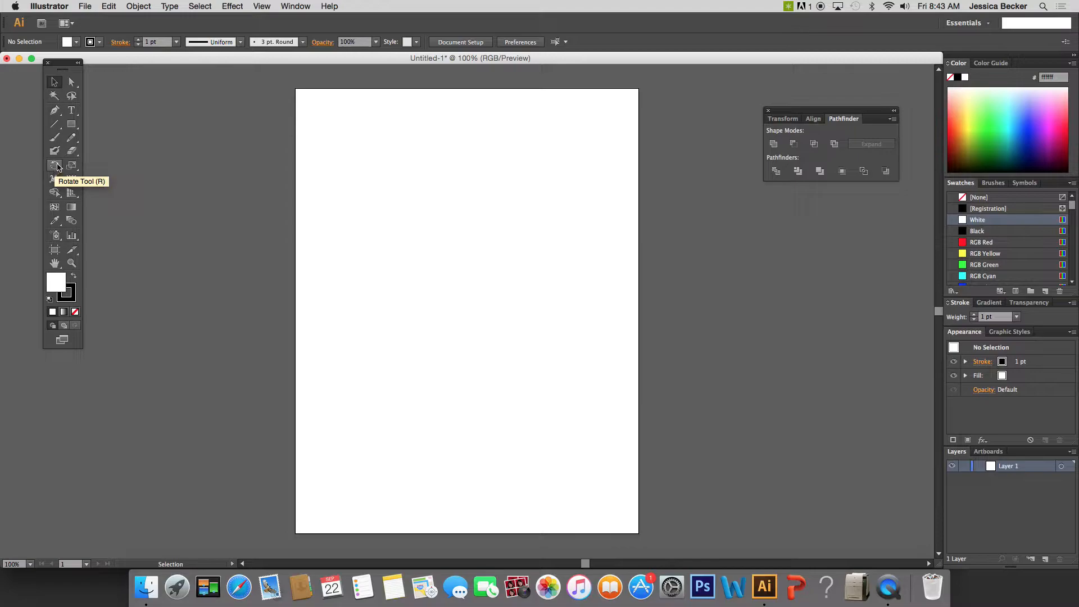
# Draw a square about 1.18 by 1.15 in in the artboard's upper half and rotate it about 42° into a diamond.
pyautogui.click(73, 126)
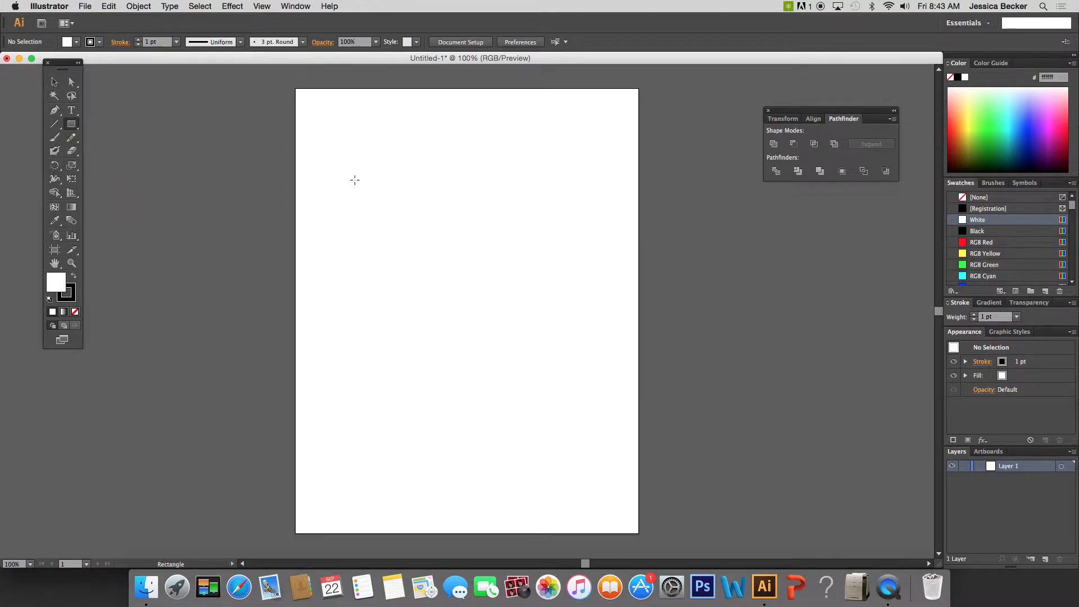
pyautogui.moveTo(407, 165); pyautogui.dragTo(455, 212)
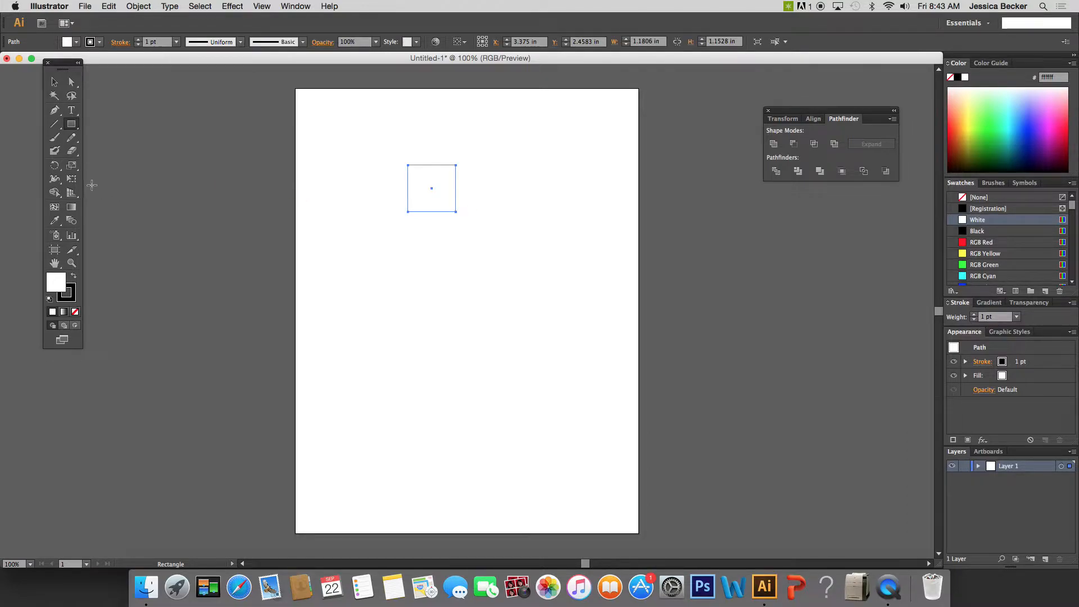
pyautogui.click(54, 166)
pyautogui.moveTo(433, 208)
pyautogui.mouseDown()
pyautogui.moveTo(450, 206)
pyautogui.moveTo(416, 212)
pyautogui.moveTo(451, 209)
pyautogui.mouseUp()
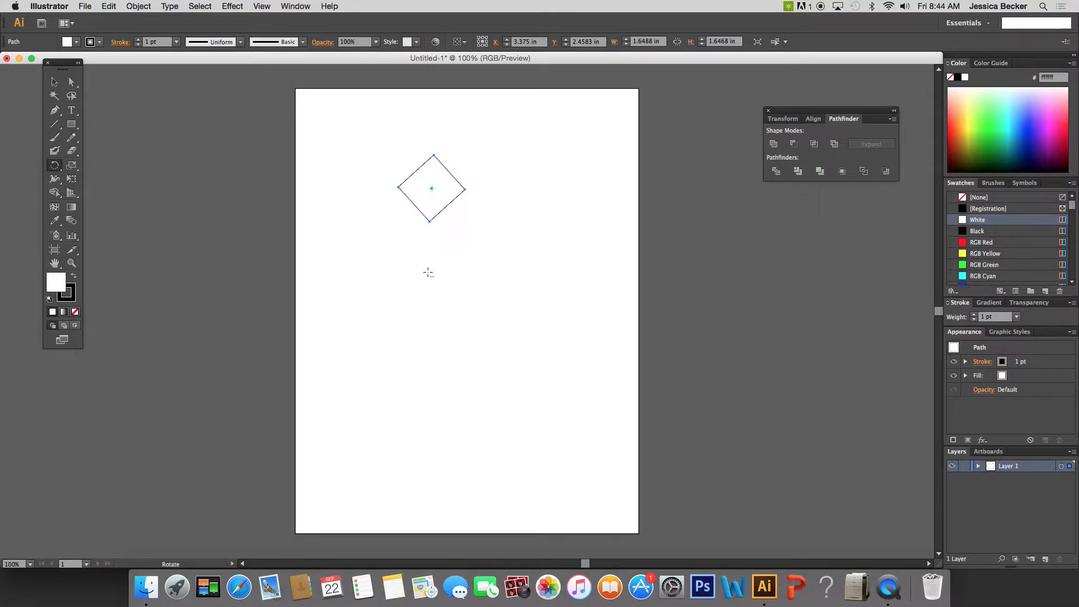
# Create a rotated copy of the diamond at an angle of 360/15 around a pivot point set below it.
pyautogui.keyDown('alt'); pyautogui.click(427, 272); pyautogui.keyUp('alt')
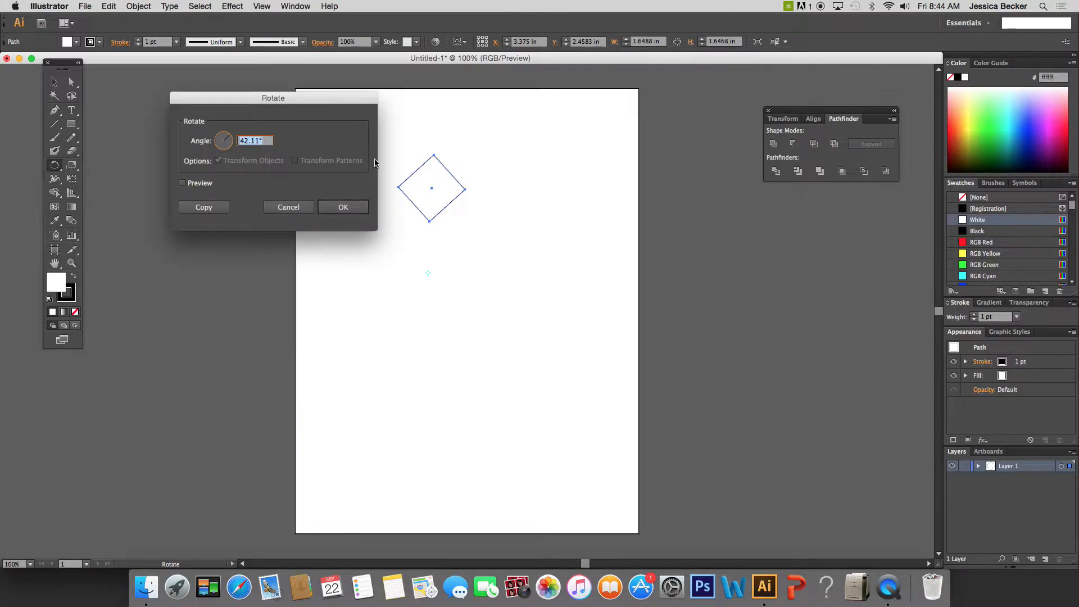
pyautogui.moveTo(252, 103); pyautogui.dragTo(167, 94)
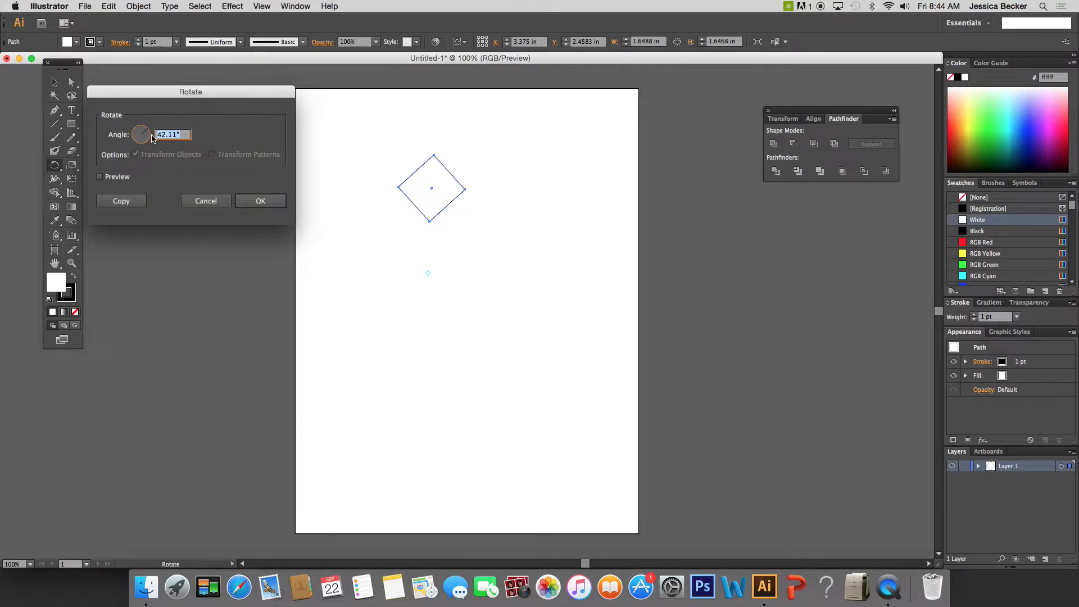
pyautogui.write('360/15')
pyautogui.click(116, 201)
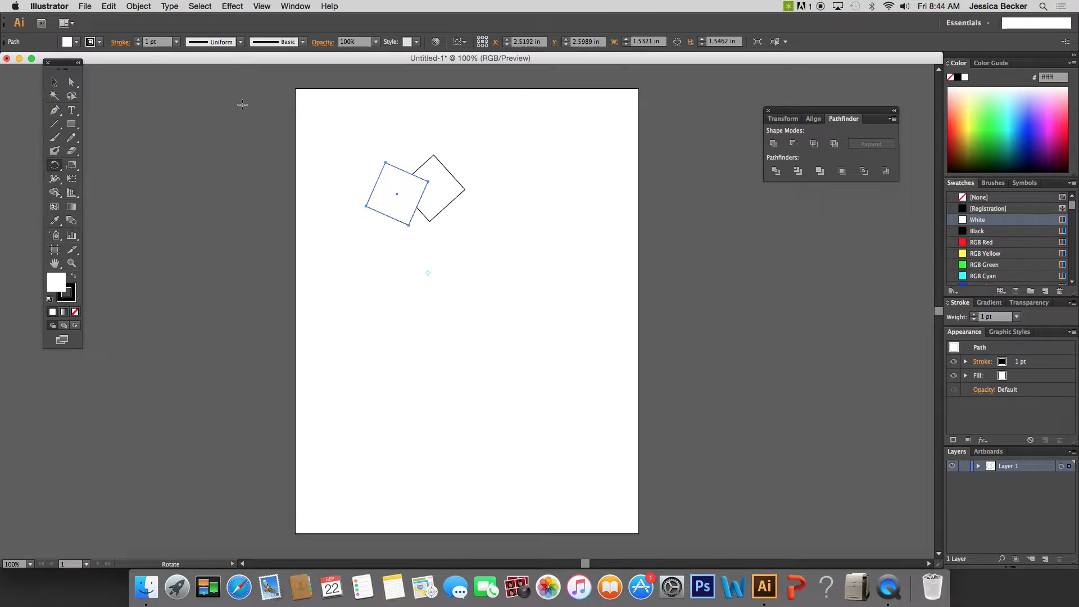
# Repeat the rotated copy until 15 squares form a complete ring around the pivot.
pyautogui.press('v')
pyautogui.press('super+d')
pyautogui.press('super+d')
pyautogui.press('super+d')
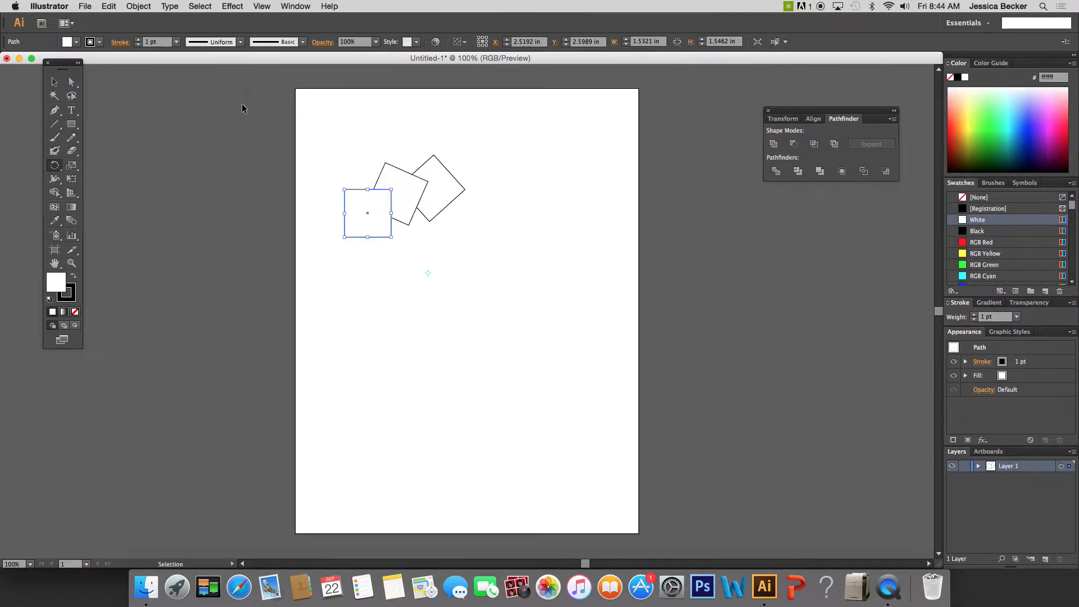
pyautogui.press('super+d')
pyautogui.press('super+d')
pyautogui.press('super+d')
pyautogui.press('super+d')
pyautogui.press('super+d')
pyautogui.press('super+d')
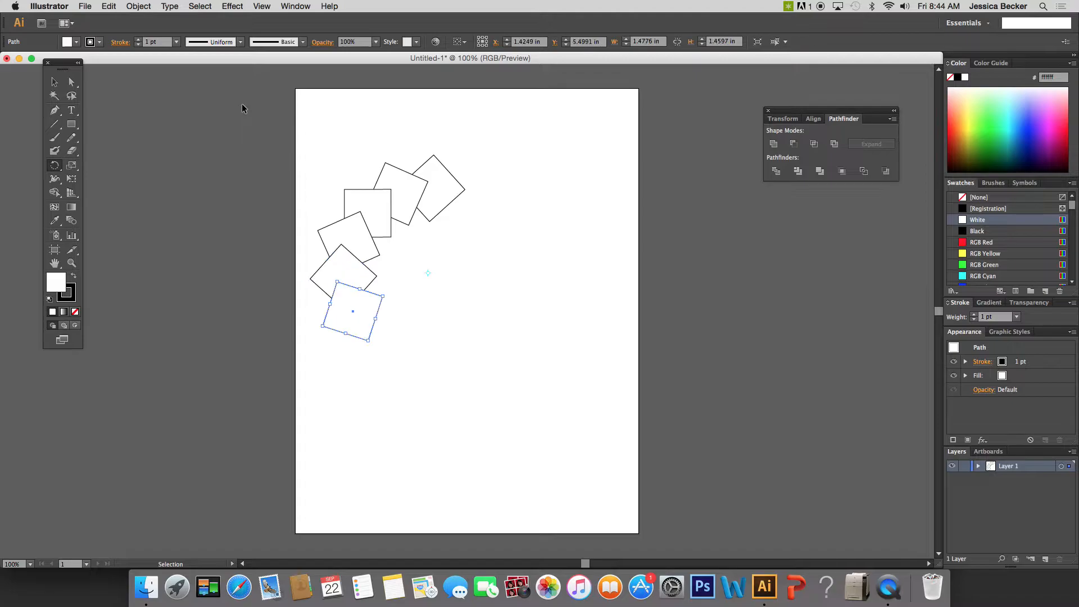
pyautogui.press('super+d')
pyautogui.press('super+d')
pyautogui.press('super+d')
pyautogui.press('super+d')
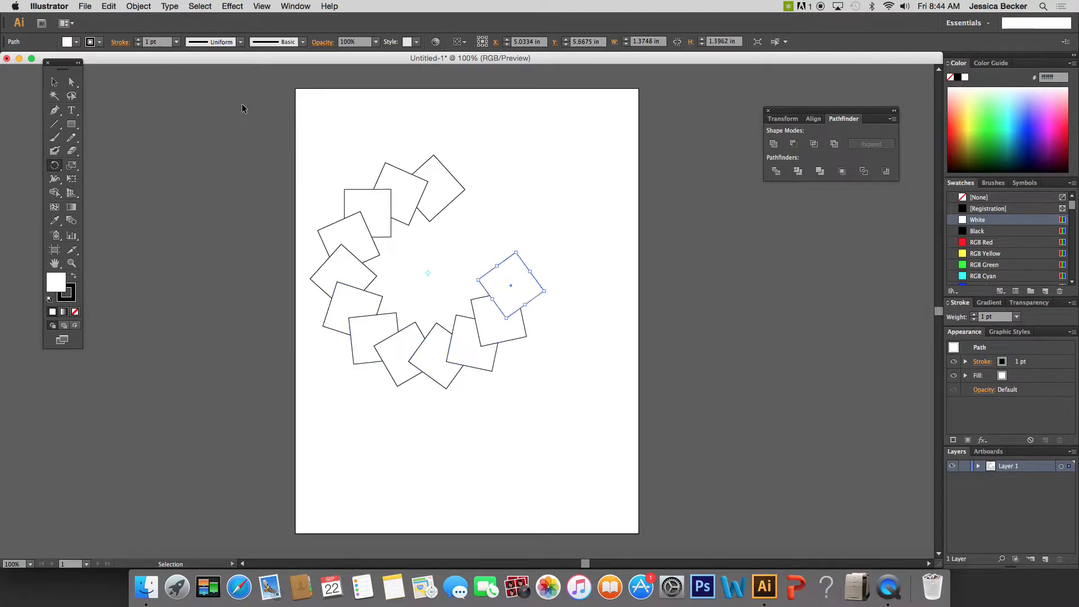
pyautogui.press('r')
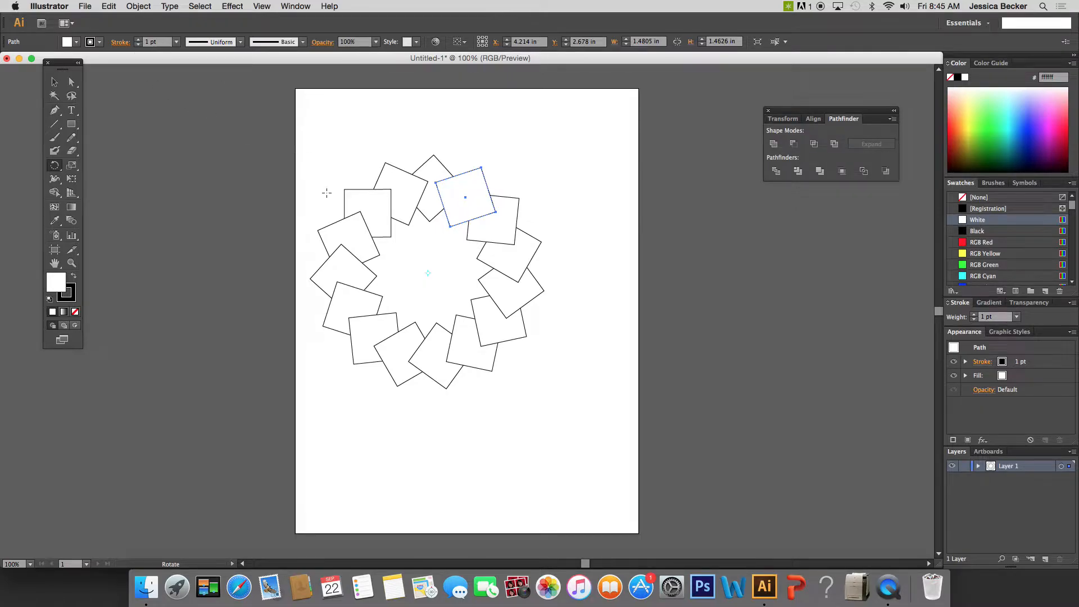
# Select all squares of the ring and fill them with red d82a2a.
pyautogui.click(53, 83)
pyautogui.moveTo(306, 135); pyautogui.dragTo(310, 191)
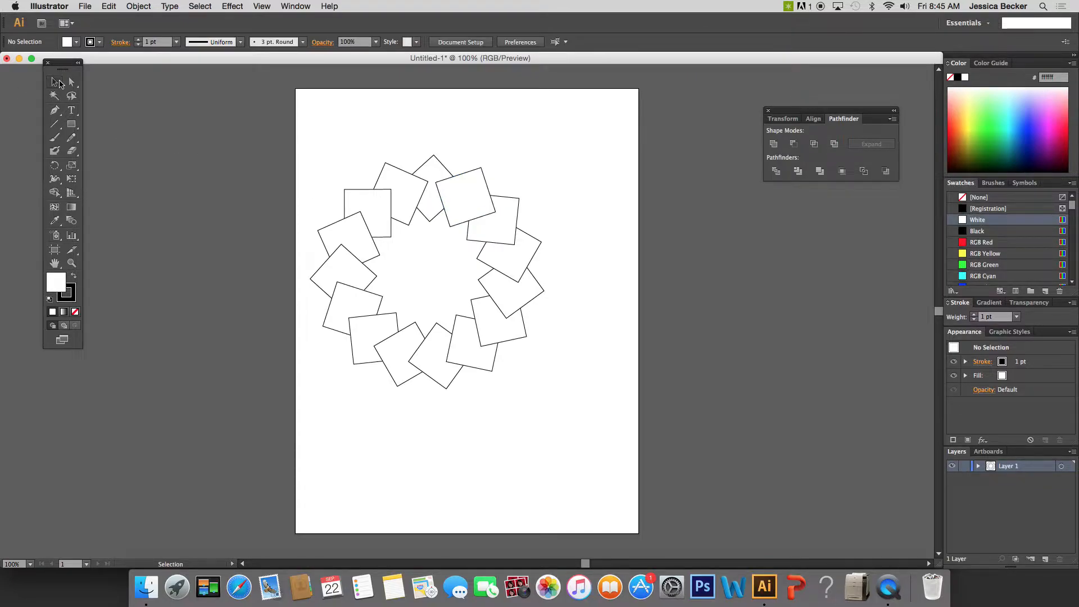
pyautogui.moveTo(305, 136); pyautogui.dragTo(542, 390)
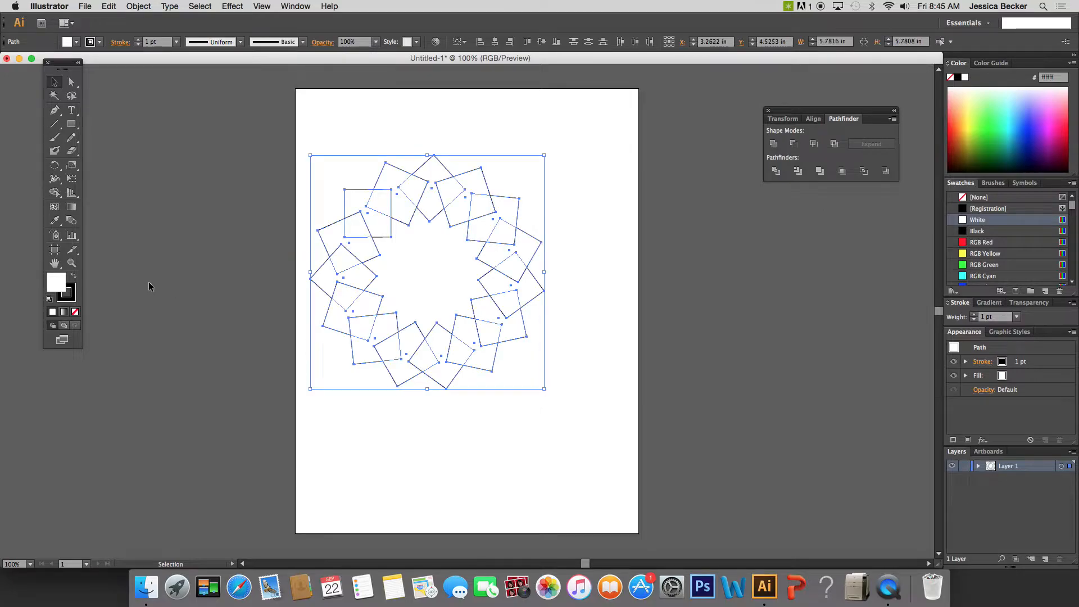
pyautogui.doubleClick(55, 286)
pyautogui.click(201, 139)
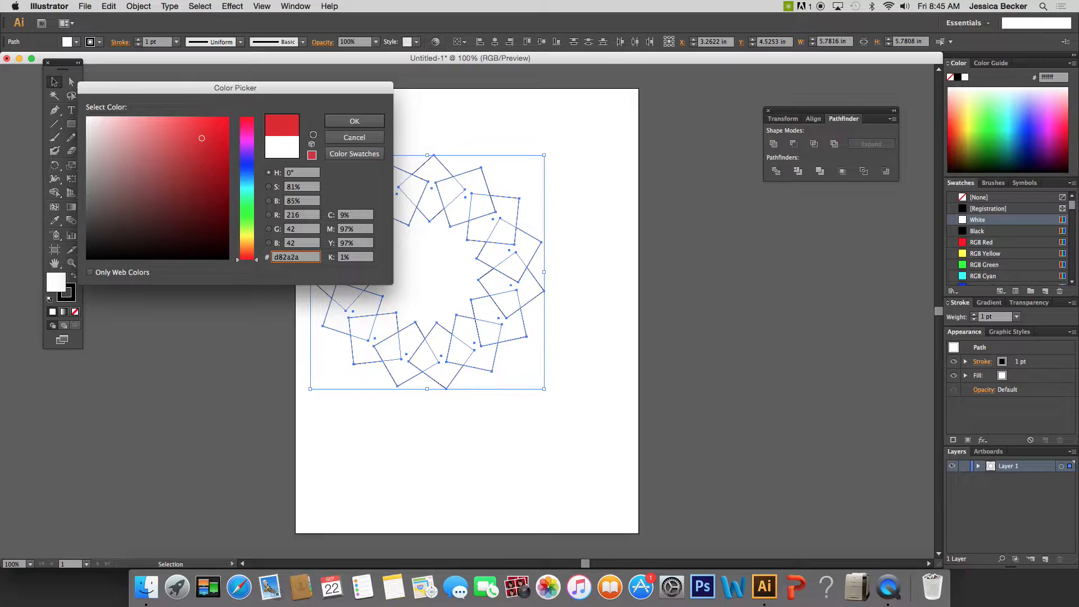
pyautogui.click(354, 120)
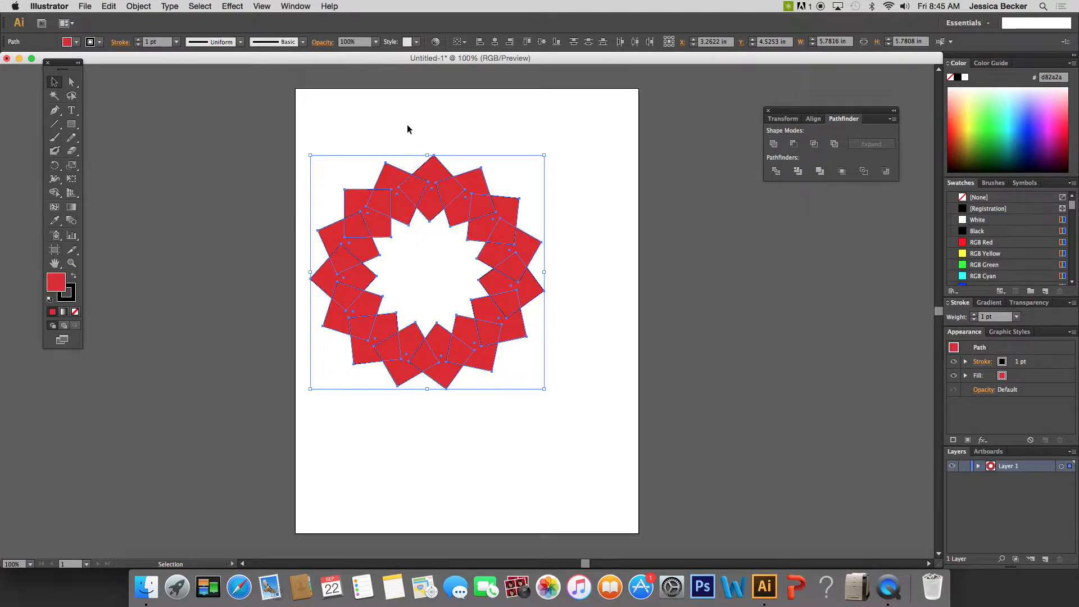
pyautogui.click(238, 241)
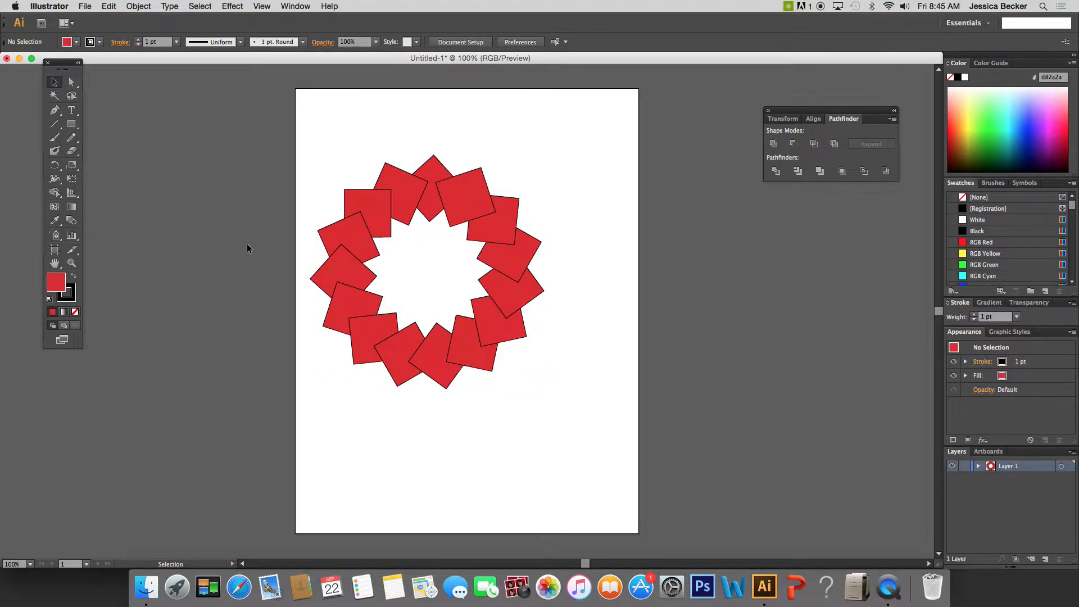
# Set the stroke colour of all the ring's squares to red dd1b1b.
pyautogui.moveTo(310, 144); pyautogui.dragTo(570, 384)
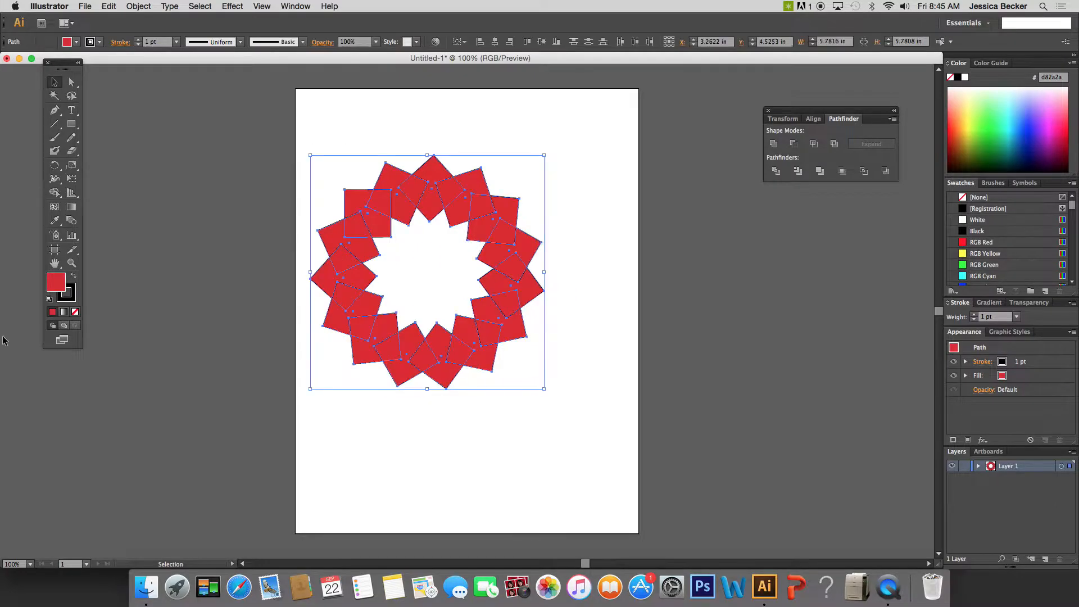
pyautogui.doubleClick(74, 301)
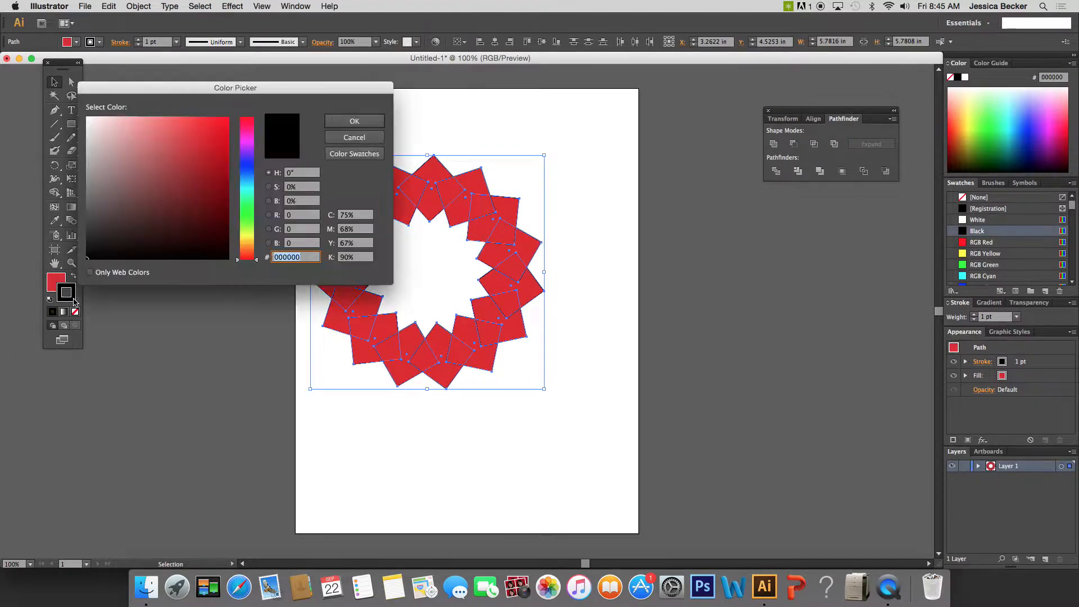
pyautogui.click(212, 135)
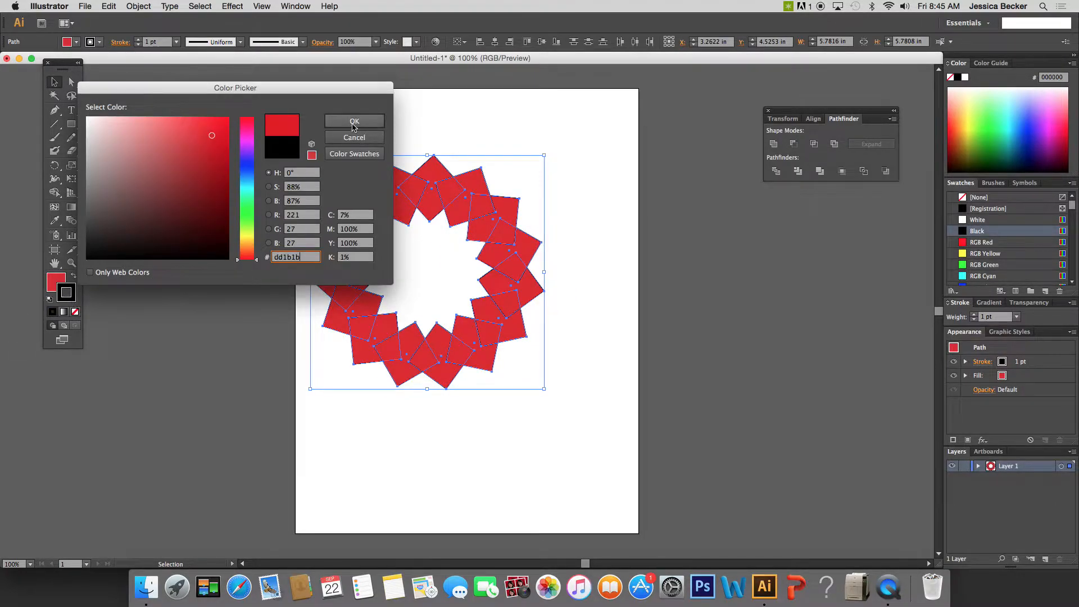
pyautogui.click(354, 121)
pyautogui.click(281, 184)
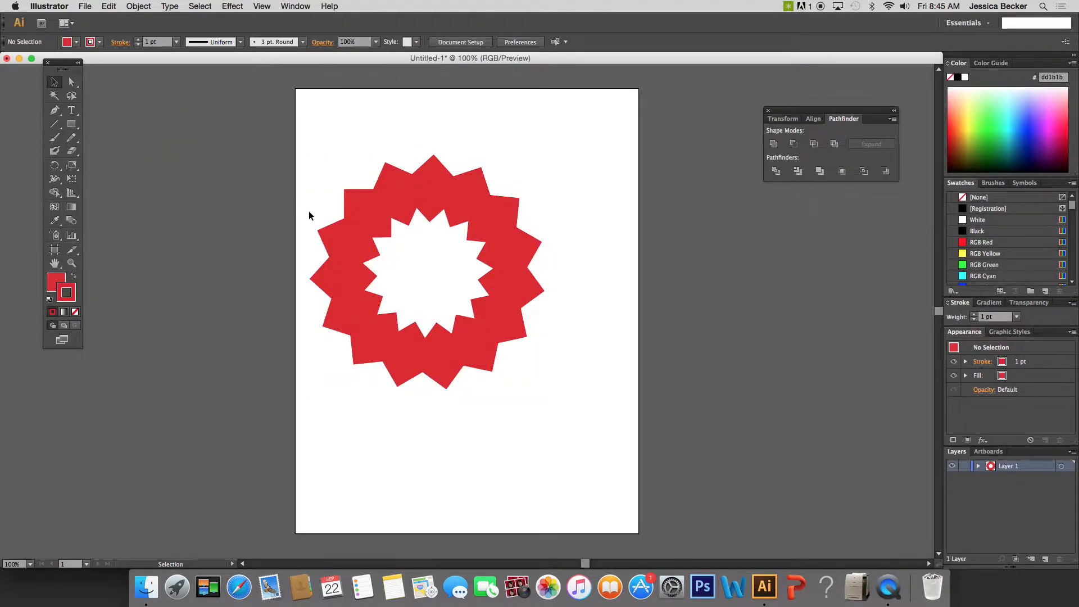
# Unite all the red squares into a single ring shape with Pathfinder.
pyautogui.moveTo(299, 136); pyautogui.dragTo(547, 422)
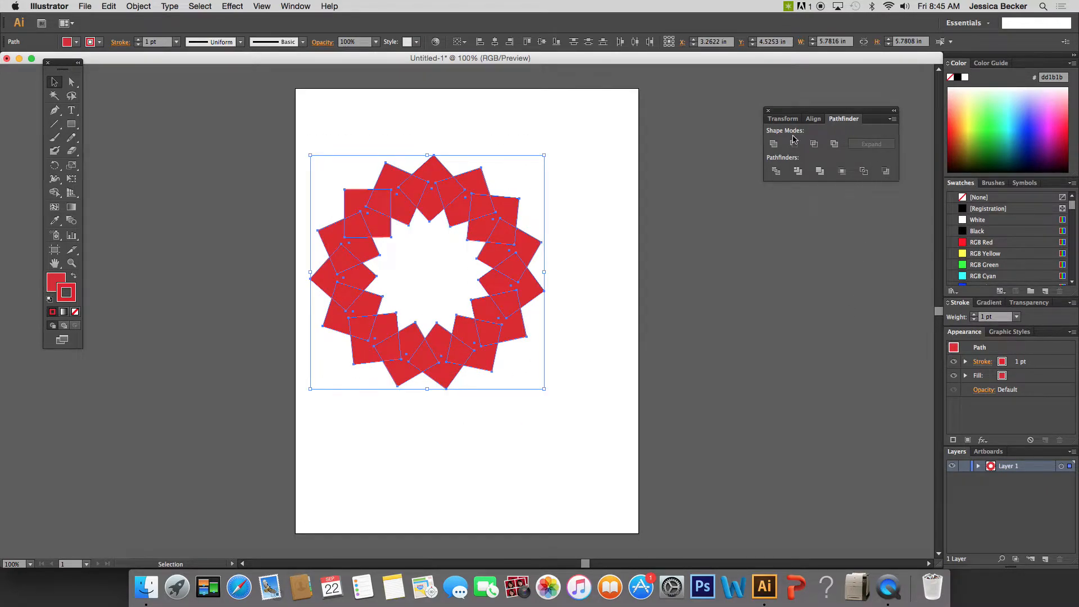
pyautogui.click(773, 145)
pyautogui.click(587, 167)
# Scale the red ring down to under a third of its size and place it in the artboard's upper-left corner.
pyautogui.moveTo(326, 156); pyautogui.dragTo(547, 309)
pyautogui.moveTo(545, 154); pyautogui.dragTo(360, 245)
pyautogui.moveTo(352, 332); pyautogui.dragTo(359, 120)
pyautogui.click(436, 169)
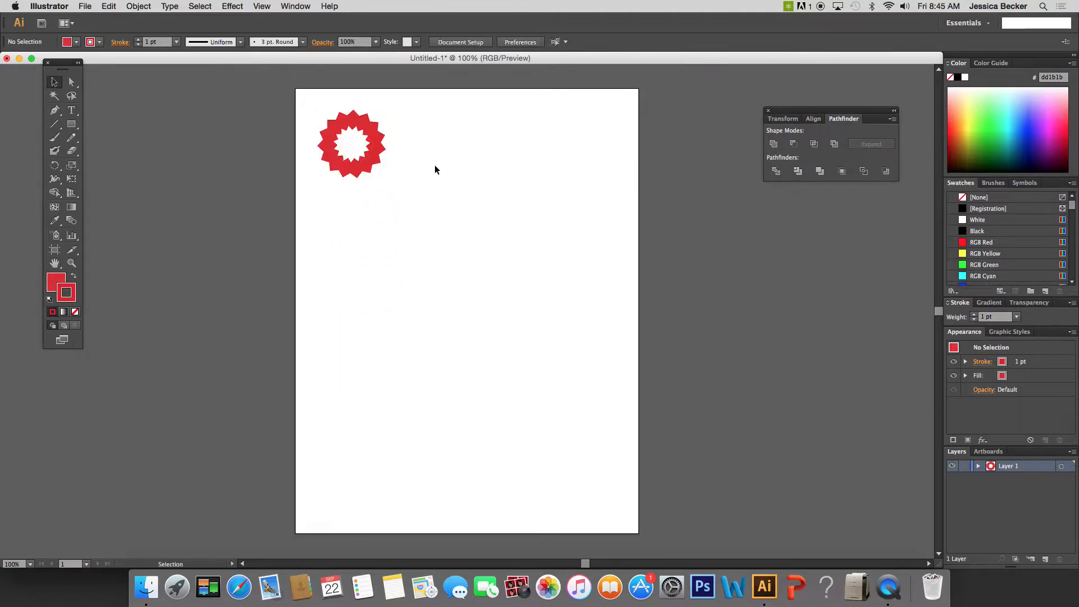
# Draw a circle about 1.5 in across near the artboard's centre and remove its fill, keeping the red outline.
pyautogui.click(72, 125)
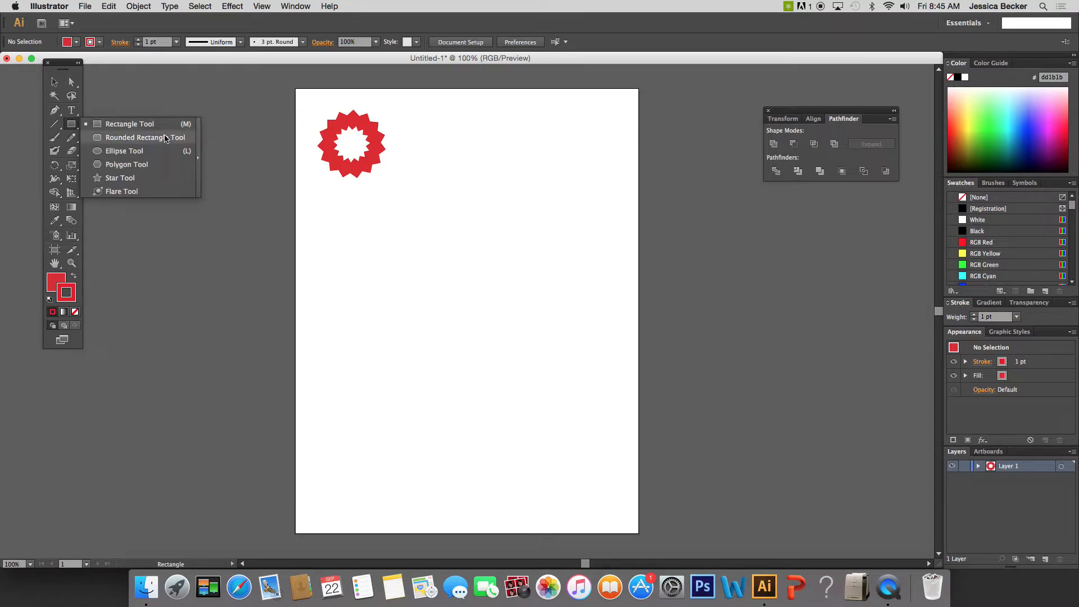
pyautogui.click(121, 152)
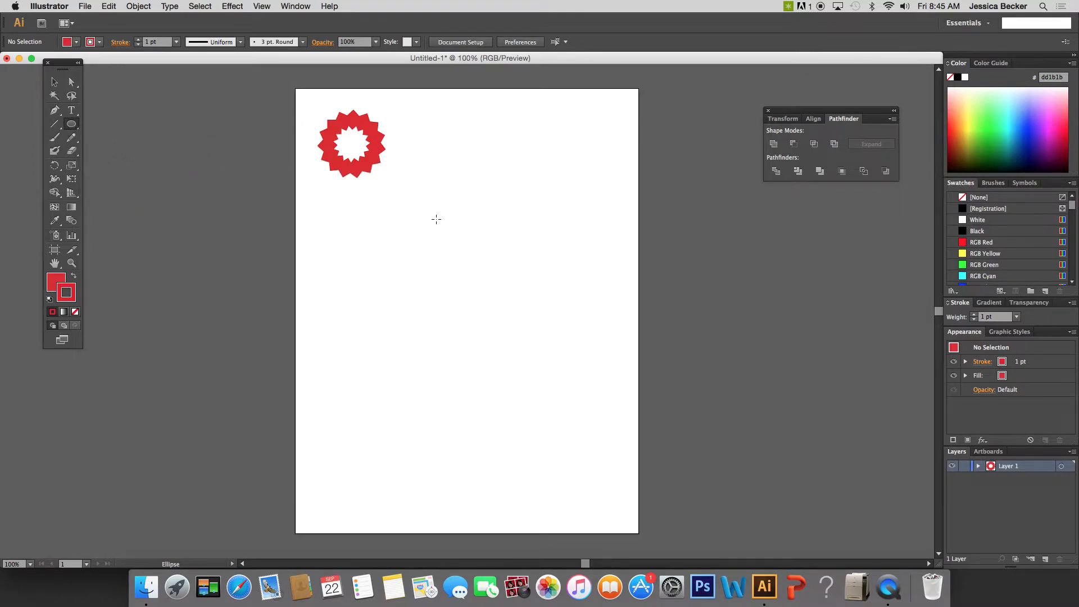
pyautogui.moveTo(436, 219); pyautogui.dragTo(487, 281)
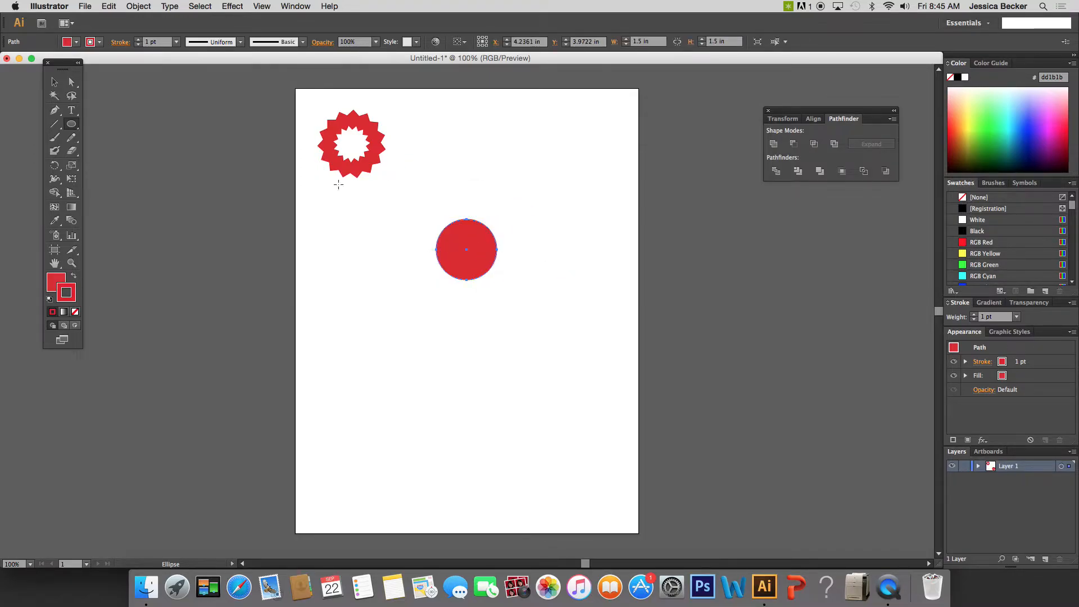
pyautogui.click(54, 282)
pyautogui.click(74, 312)
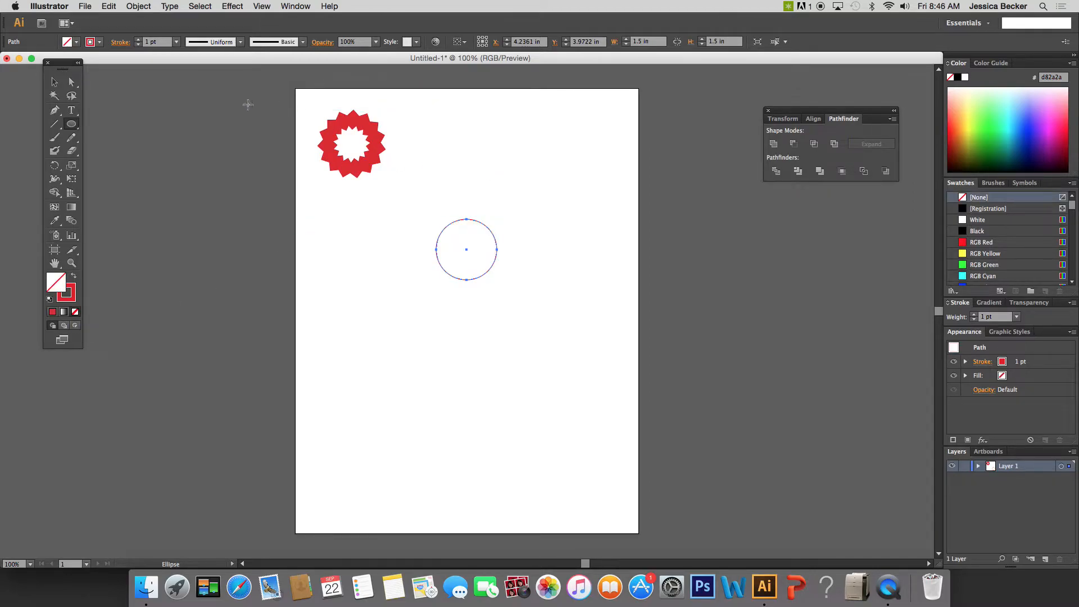
# Create a rotated copy of the circle at an angle of 360/20 around a pivot point set below it.
pyautogui.click(54, 167)
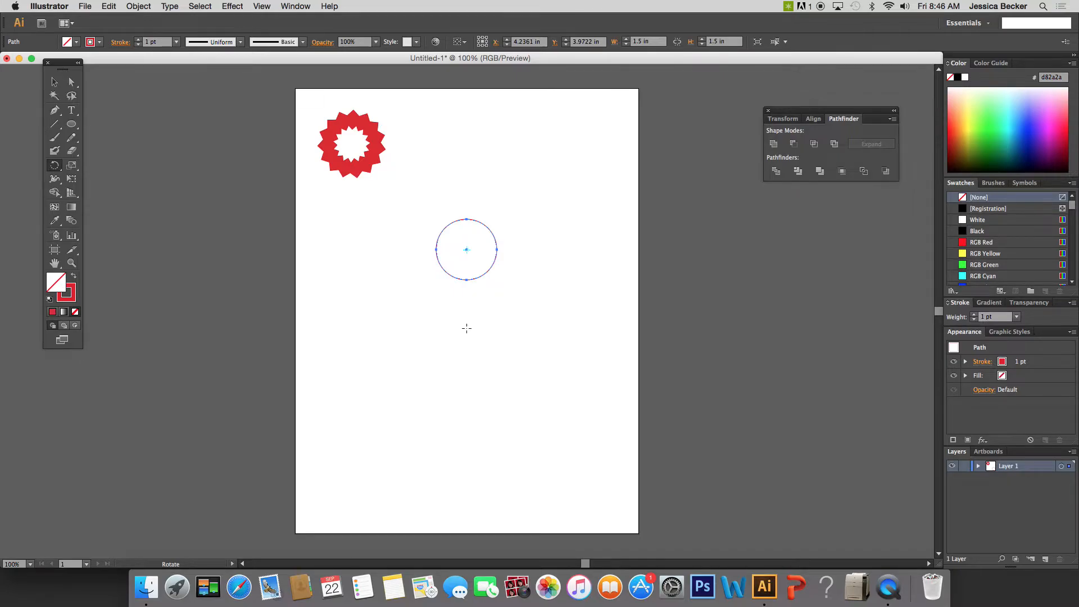
pyautogui.keyDown('alt'); pyautogui.click(467, 326); pyautogui.keyUp('alt')
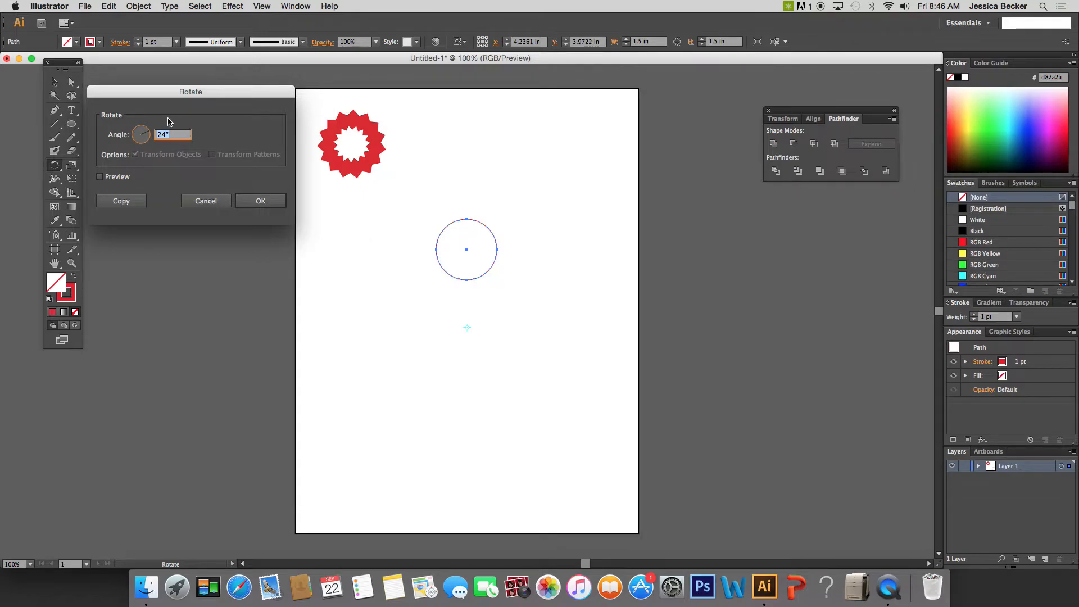
pyautogui.write('360/20')
pyautogui.click(128, 202)
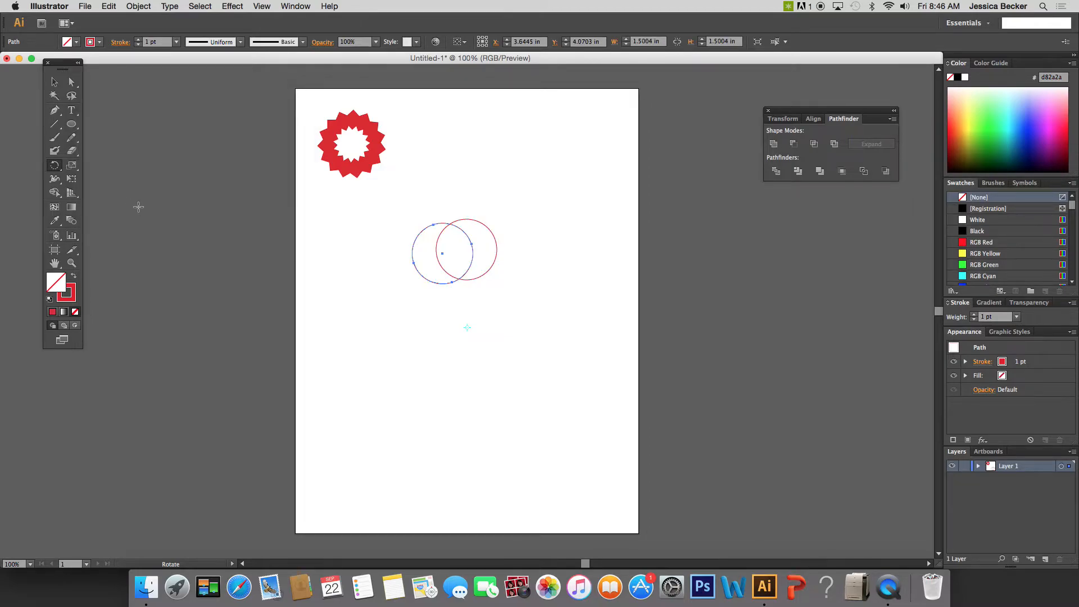
# Repeat the rotated copy until 20 overlapping circles form a complete ring.
pyautogui.press('super+d')
pyautogui.press('super+d')
pyautogui.press('super+d')
pyautogui.press('super+d')
pyautogui.press('super+d')
pyautogui.press('super+d')
pyautogui.press('super+d')
pyautogui.press('super+d')
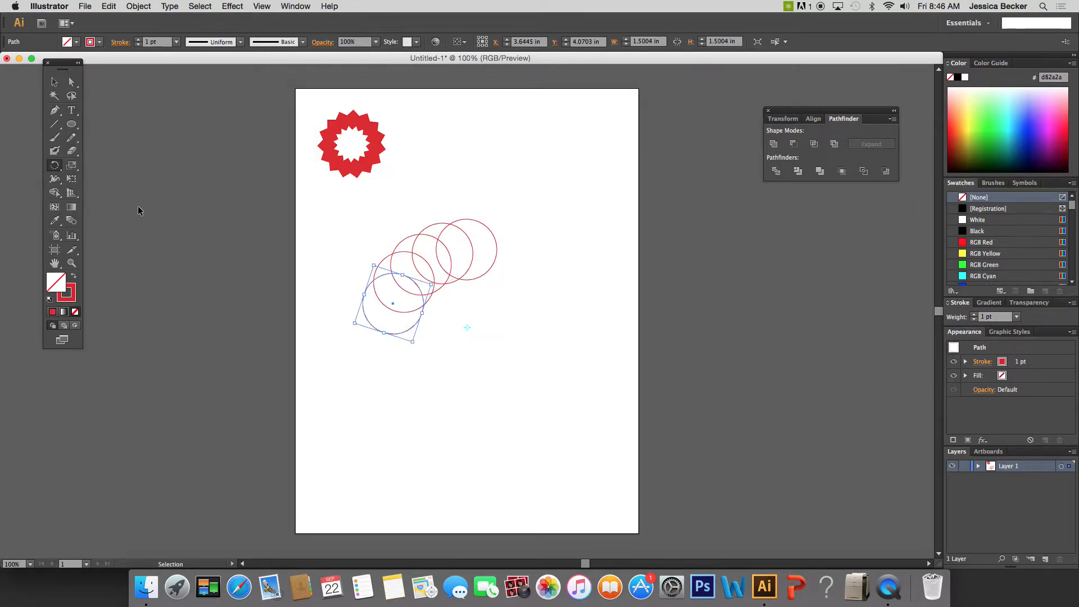
pyautogui.press('super+d')
pyautogui.press('super+d')
pyautogui.press('super+d')
pyautogui.press('super+d')
pyautogui.press('super+d')
pyautogui.press('super+d')
pyautogui.press('super+d')
pyautogui.press('super+d')
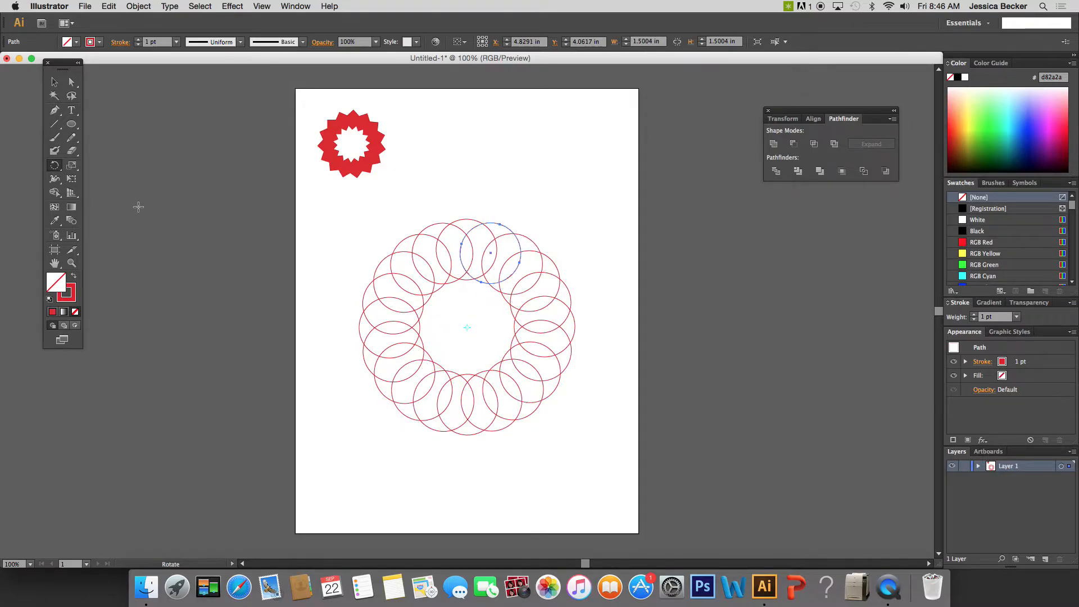
# Select the whole ring of circles and split it at its overlaps with Pathfinder Divide.
pyautogui.click(54, 82)
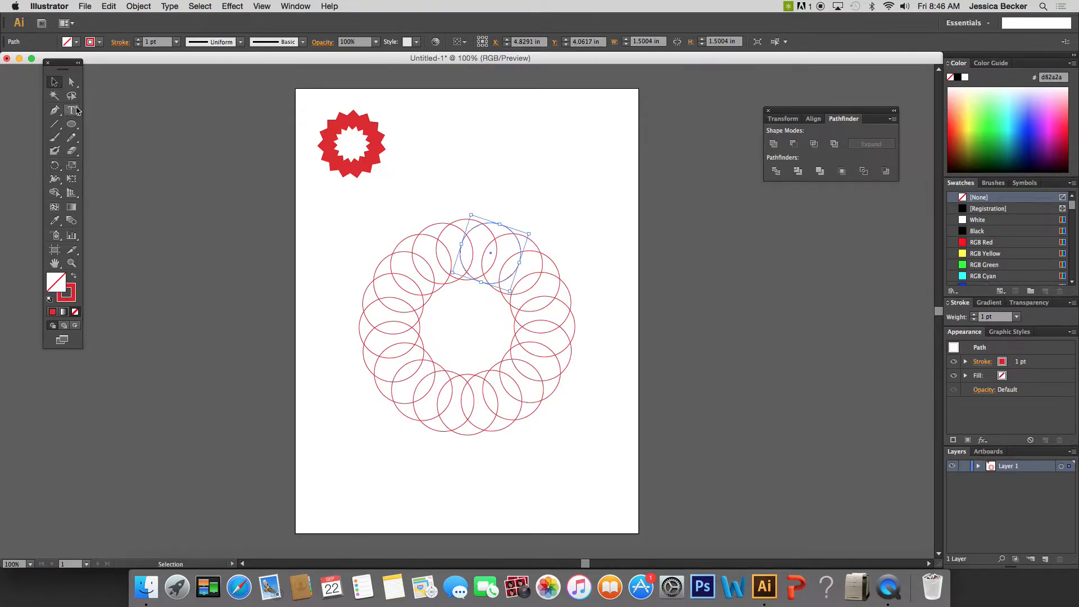
pyautogui.click(436, 175)
pyautogui.moveTo(353, 208); pyautogui.dragTo(590, 448)
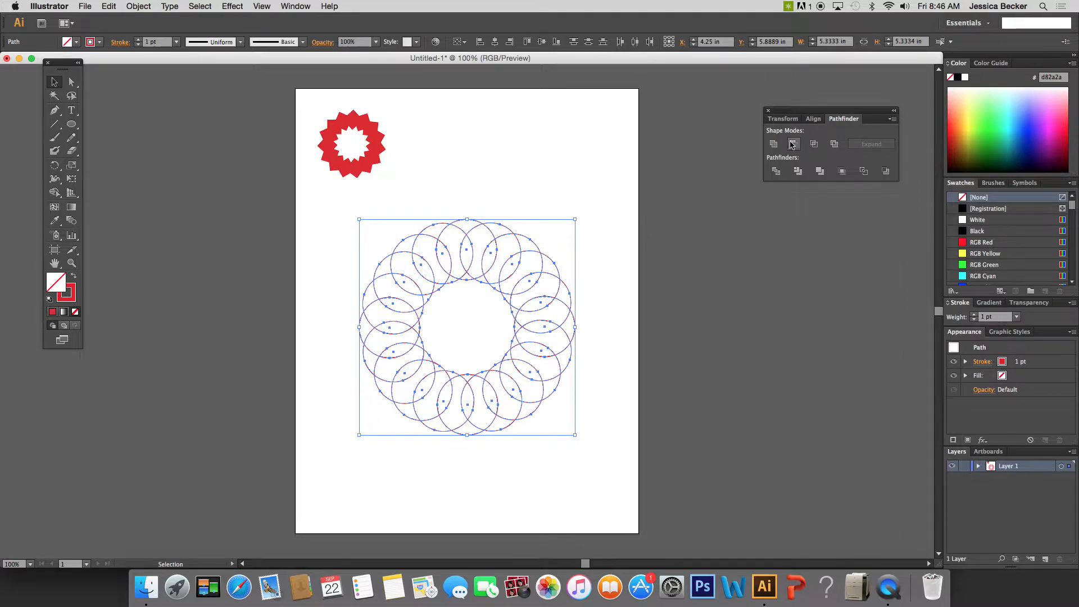
pyautogui.moveTo(841, 119); pyautogui.dragTo(784, 111)
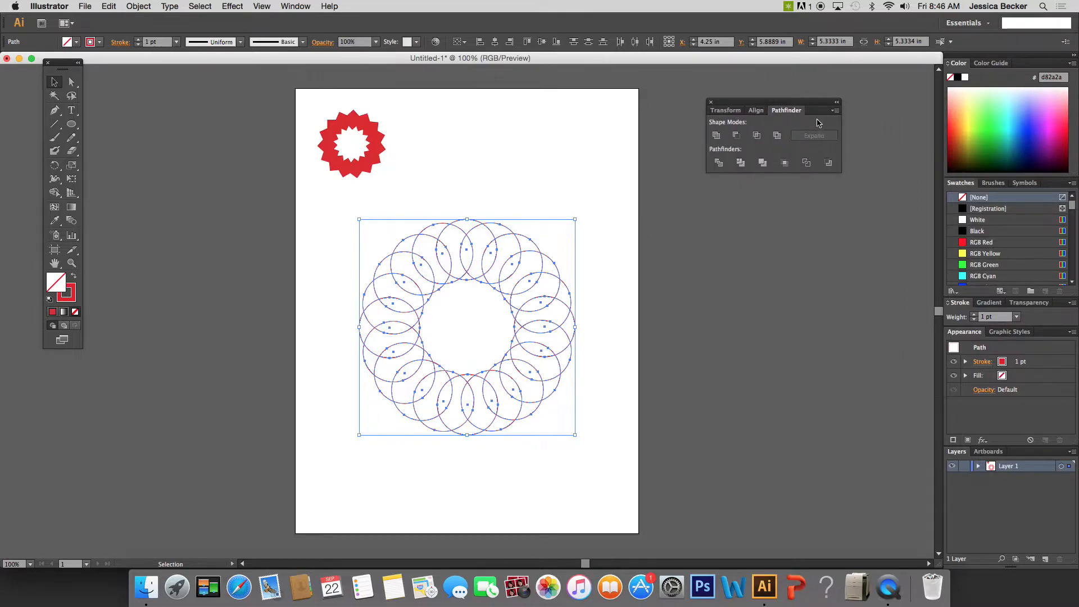
pyautogui.click(718, 162)
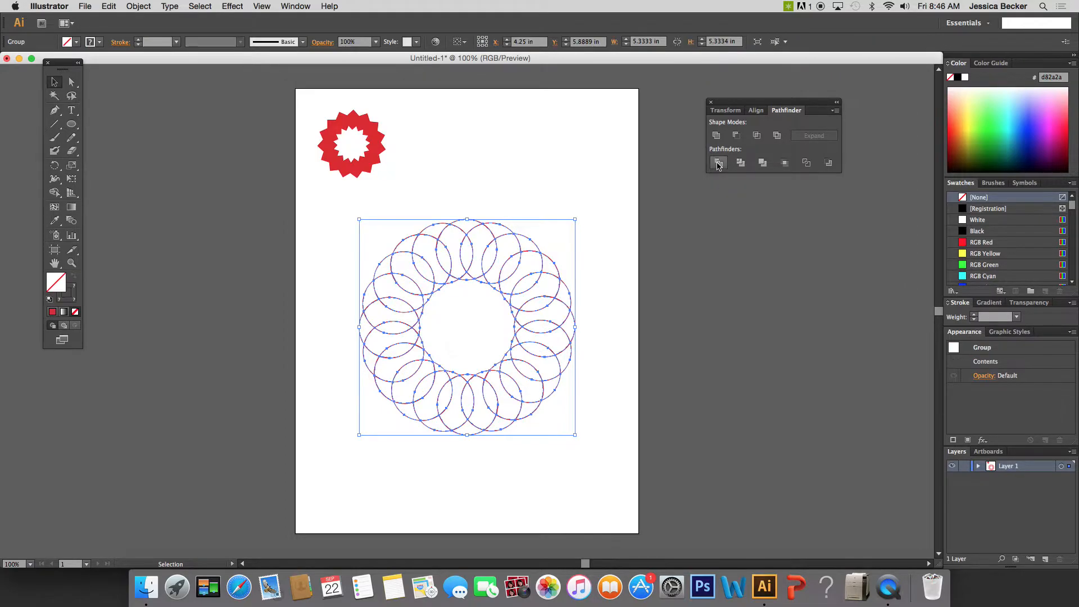
pyautogui.click(498, 172)
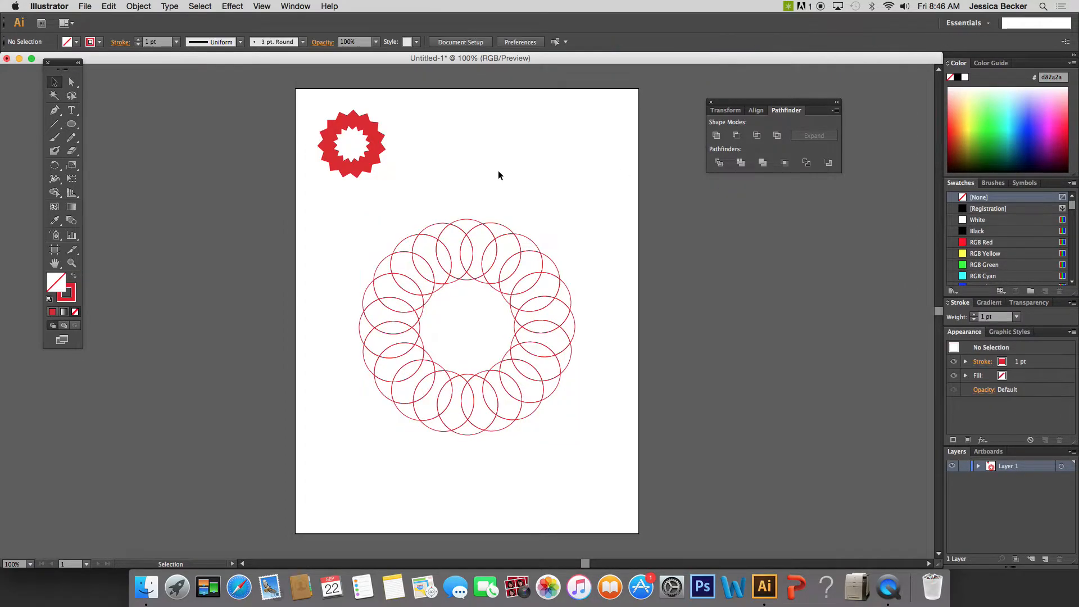
# Fill one lens-shaped overlap near the top of the divided circle ring with dusty pink d69292.
pyautogui.click(417, 243)
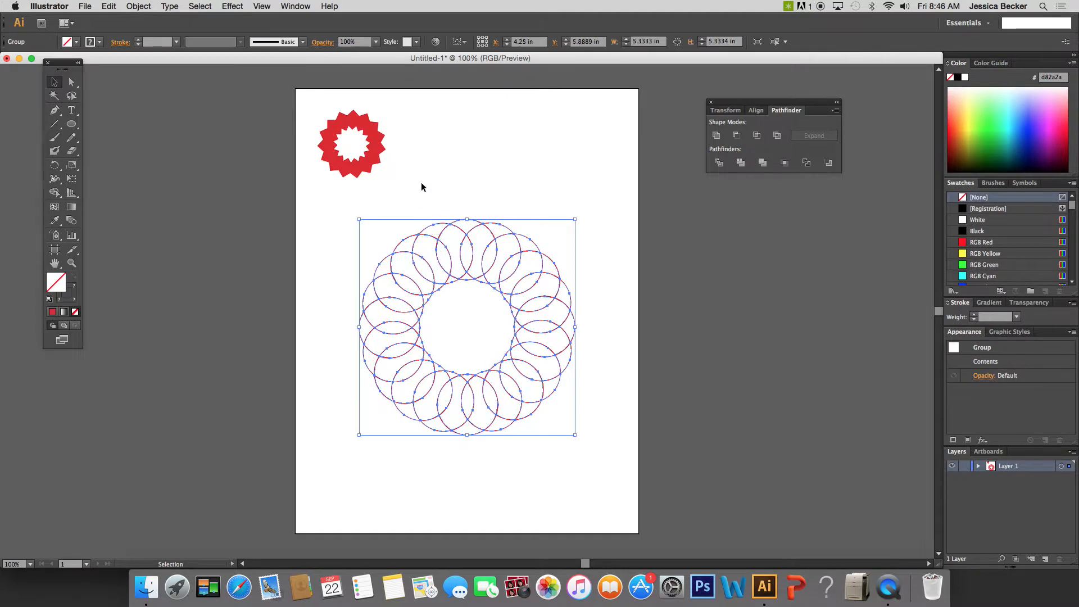
pyautogui.click(330, 189)
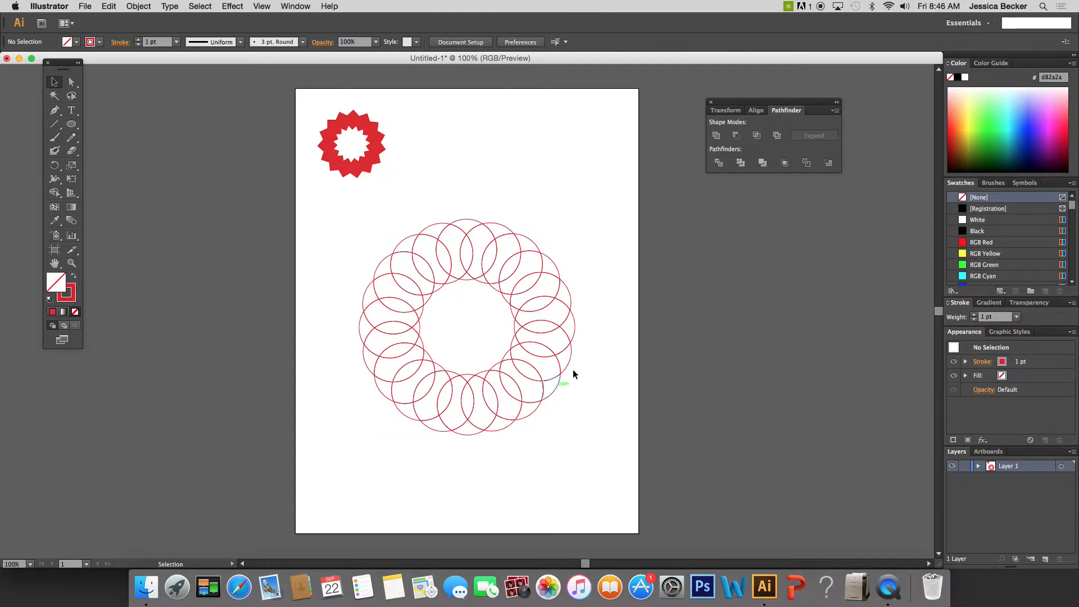
pyautogui.click(71, 83)
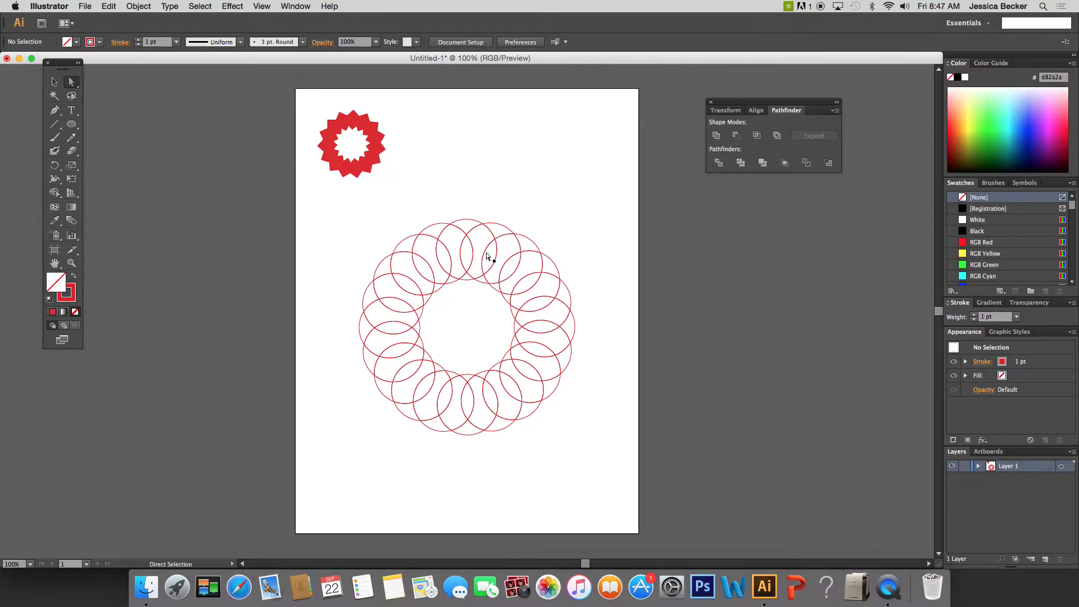
pyautogui.click(449, 255)
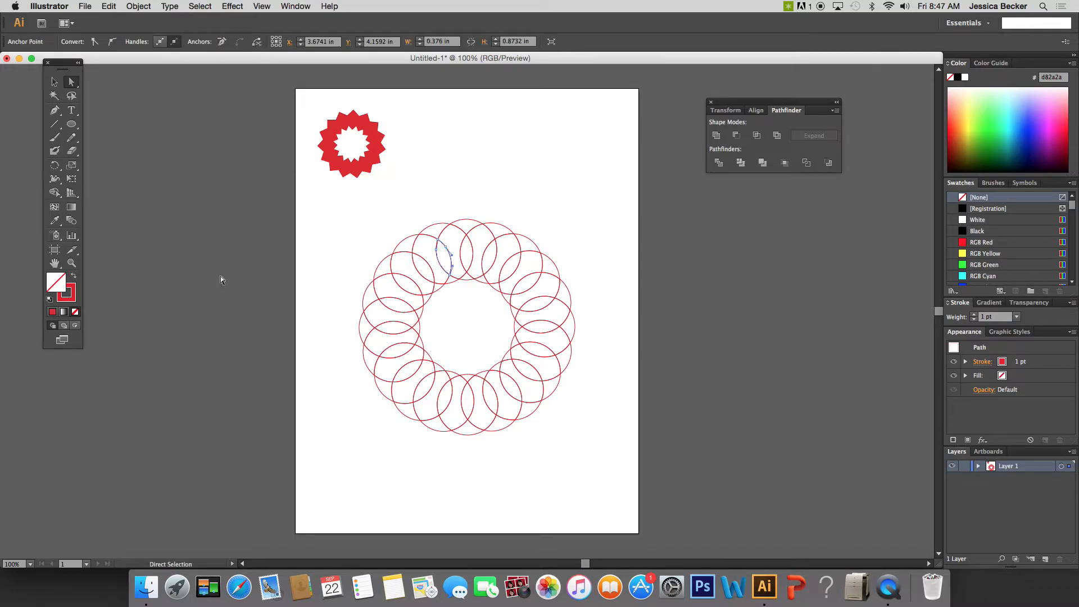
pyautogui.doubleClick(57, 284)
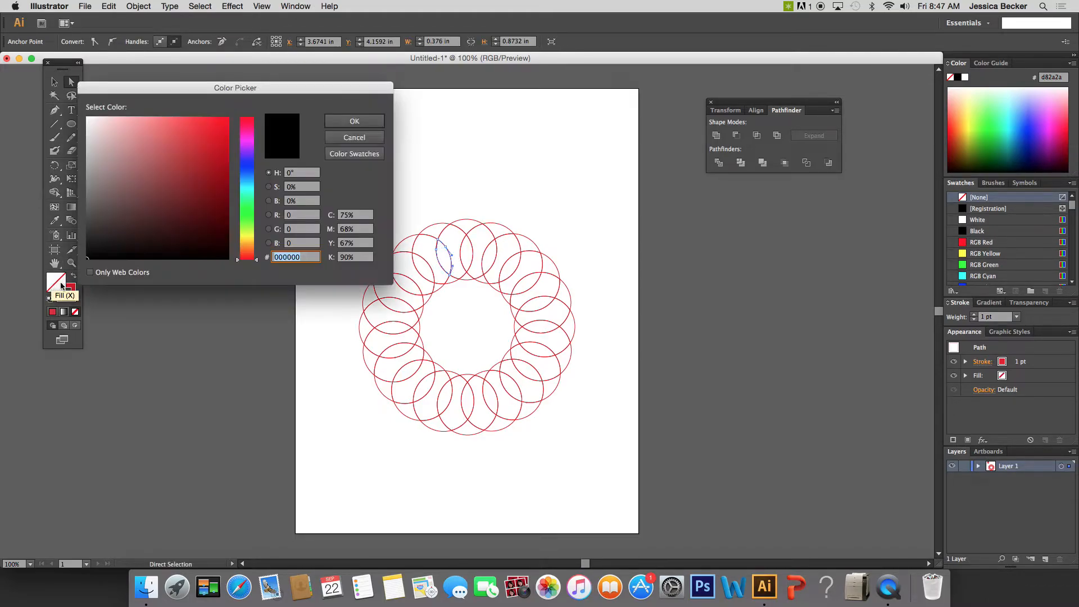
pyautogui.click(132, 138)
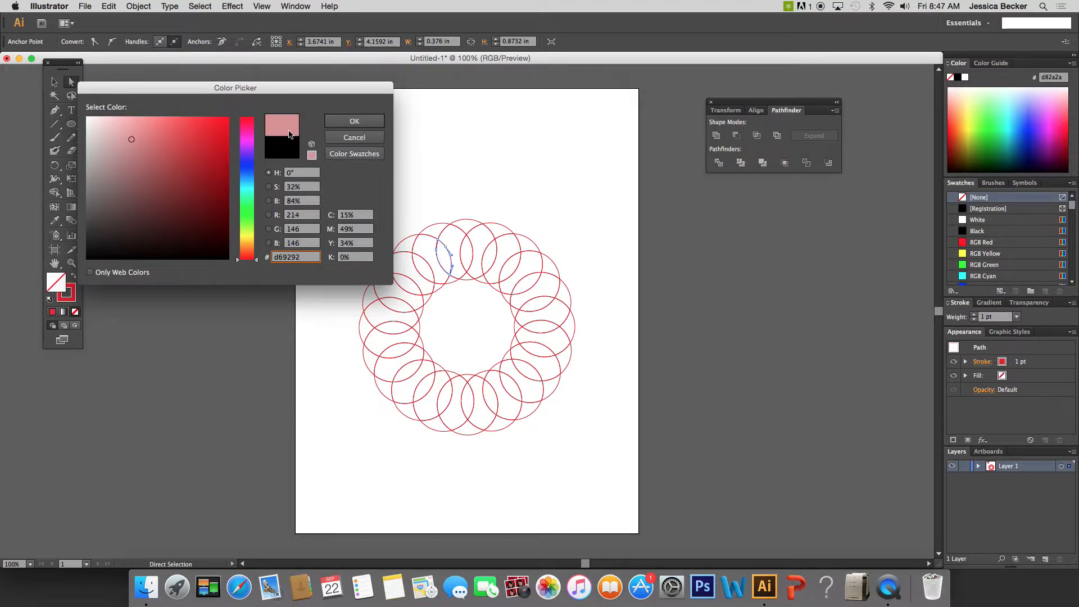
pyautogui.click(367, 122)
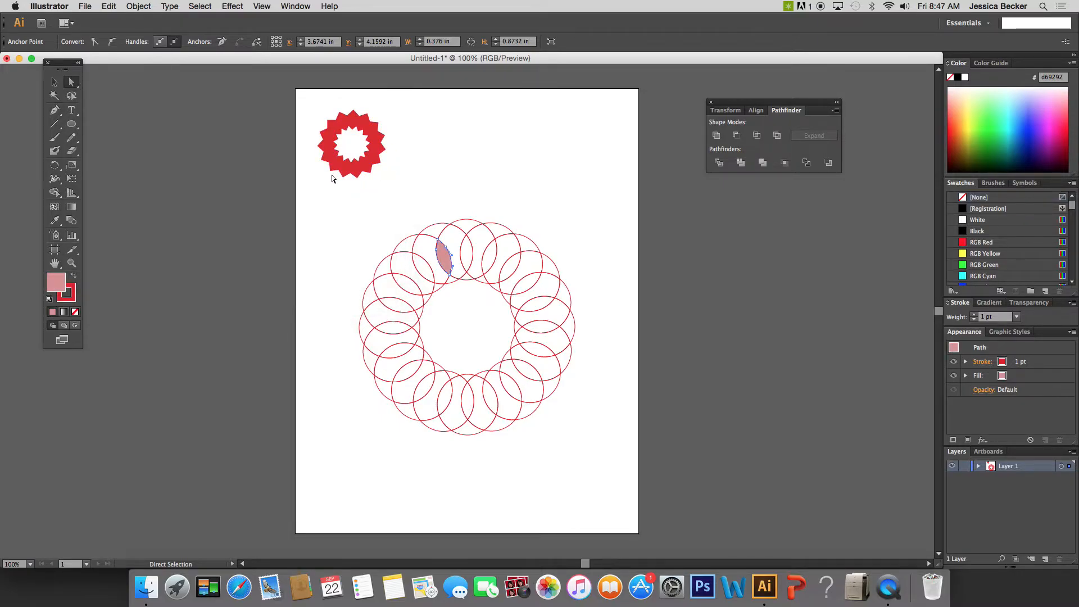
# Fill the ring segment directly left of the pink lens with pale aqua a1e0e2.
pyautogui.click(423, 235)
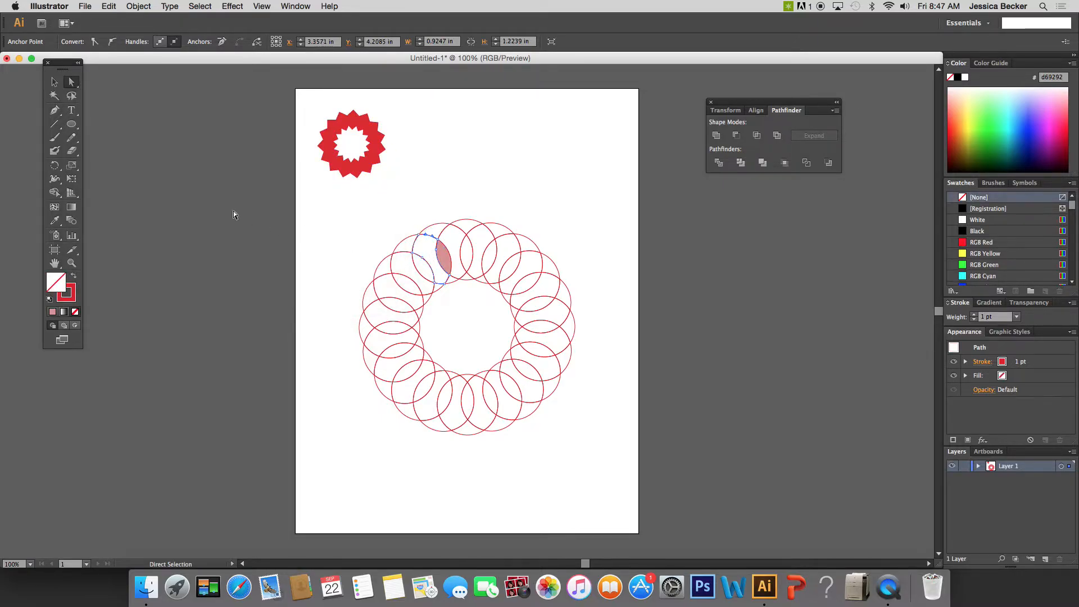
pyautogui.doubleClick(55, 286)
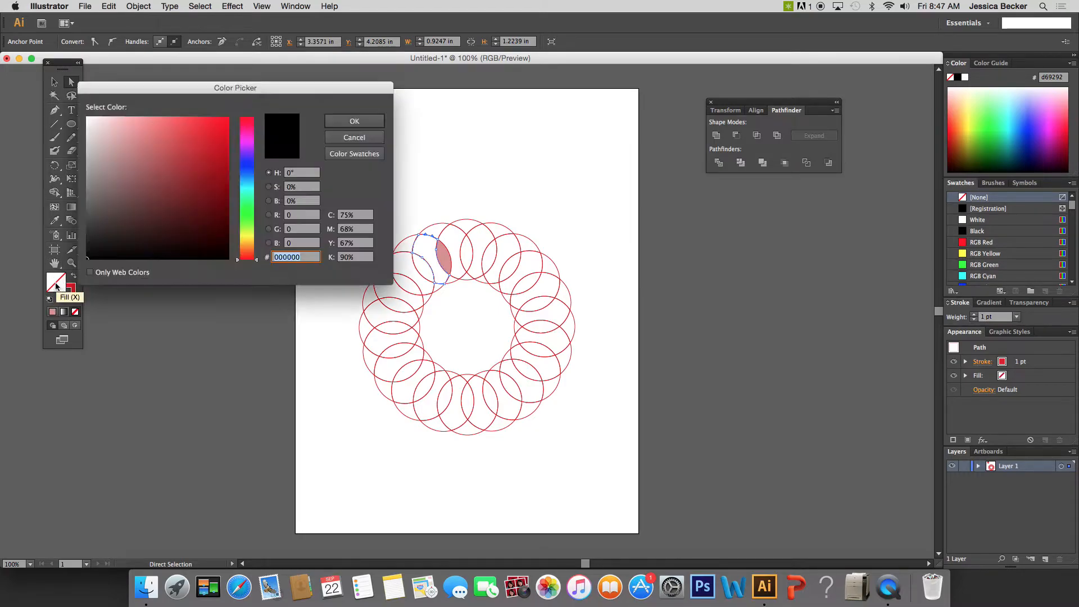
pyautogui.click(247, 190)
pyautogui.click(128, 132)
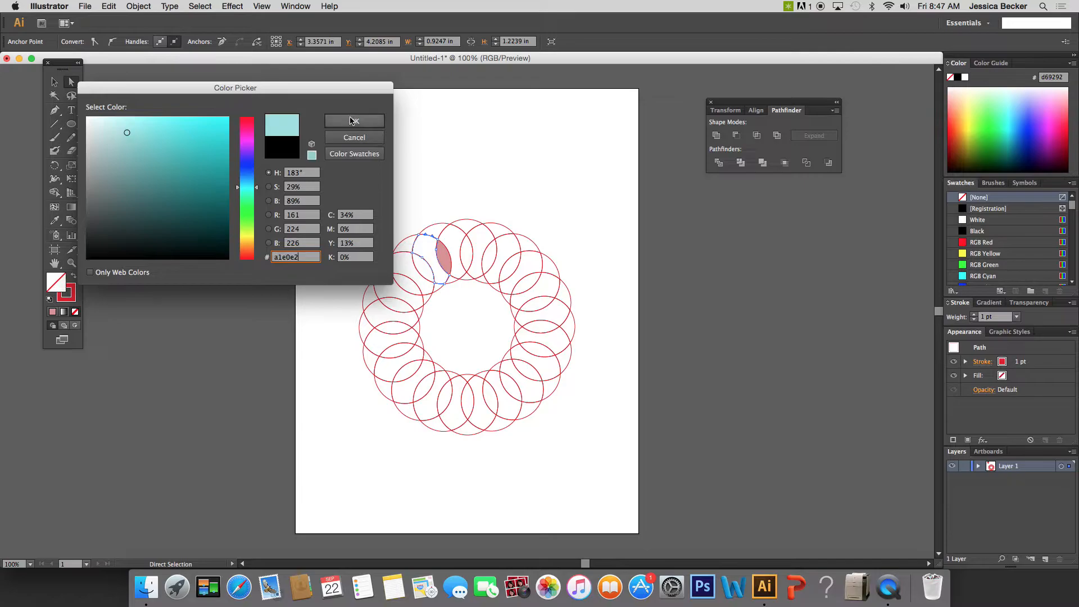
pyautogui.click(337, 122)
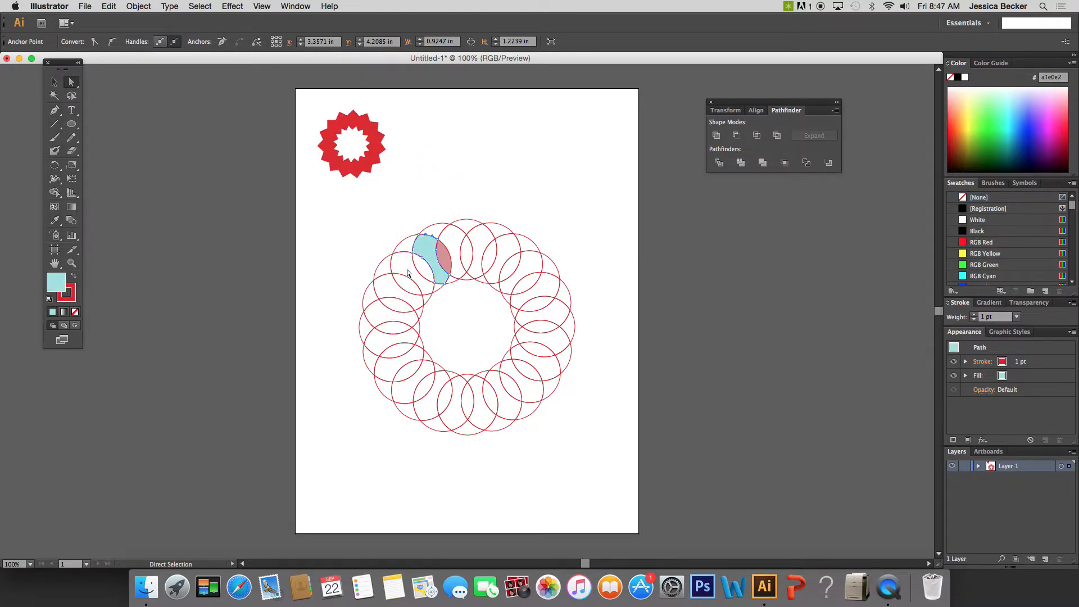
# Fill the small outer segment above the pale aqua piece with bright cyan 00dced.
pyautogui.click(440, 227)
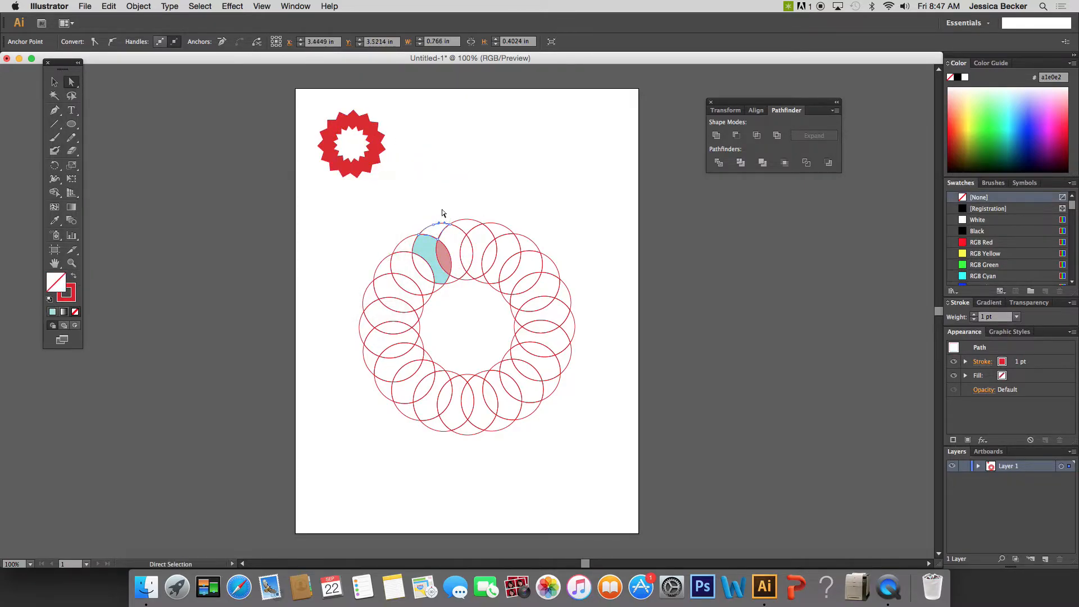
pyautogui.doubleClick(56, 282)
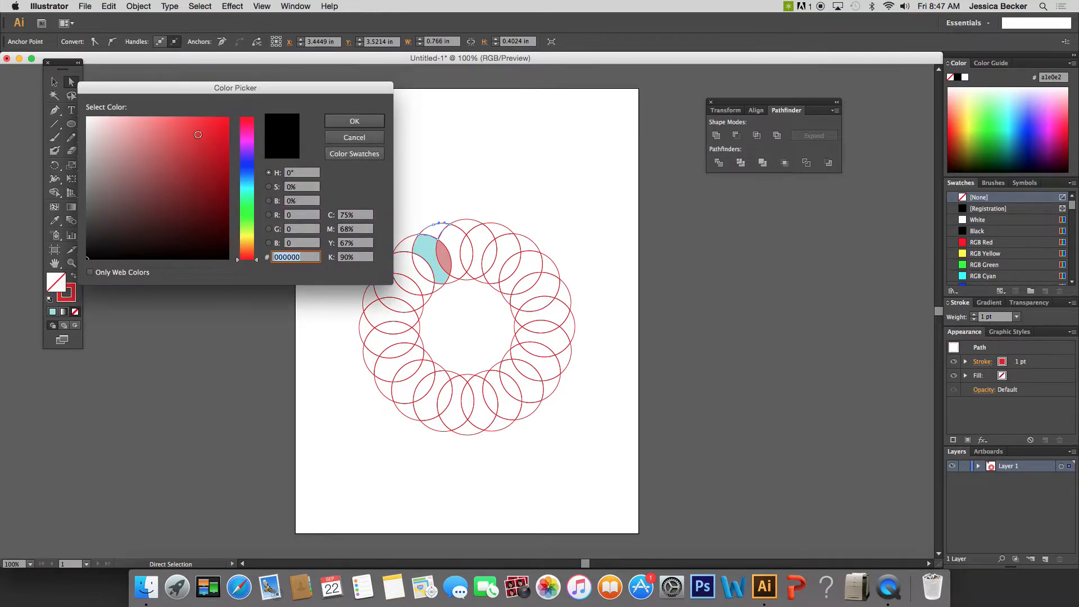
pyautogui.moveTo(248, 171); pyautogui.dragTo(247, 186)
pyautogui.moveTo(203, 140); pyautogui.dragTo(229, 126)
pyautogui.click(340, 121)
# Shrink the circle ring to about 1.43 in across and place it beside the red ring at the artboard's top.
pyautogui.click(54, 82)
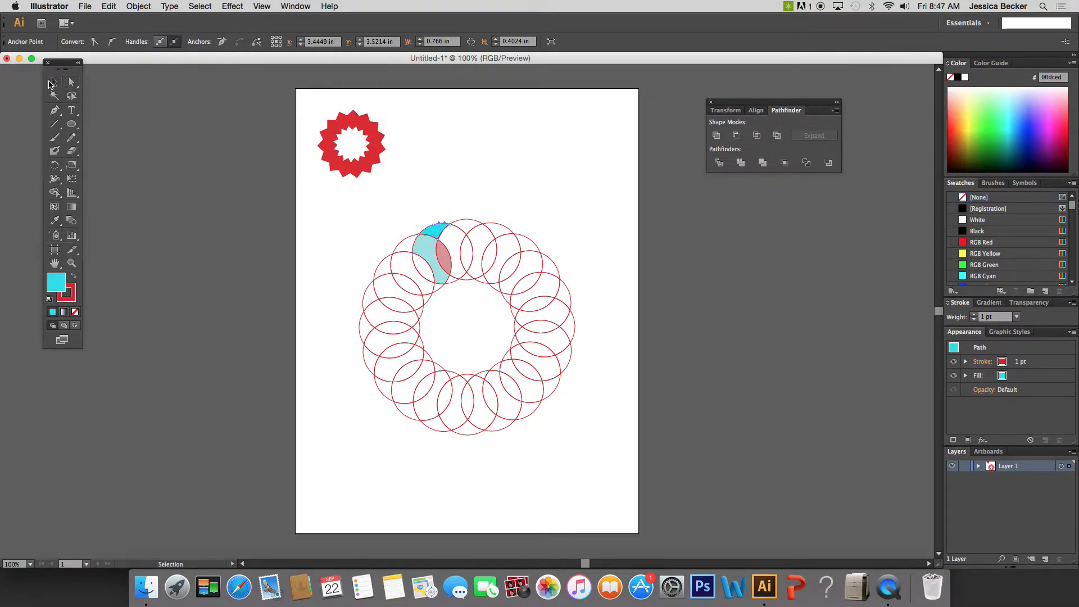
pyautogui.click(326, 230)
pyautogui.moveTo(352, 239); pyautogui.dragTo(419, 336)
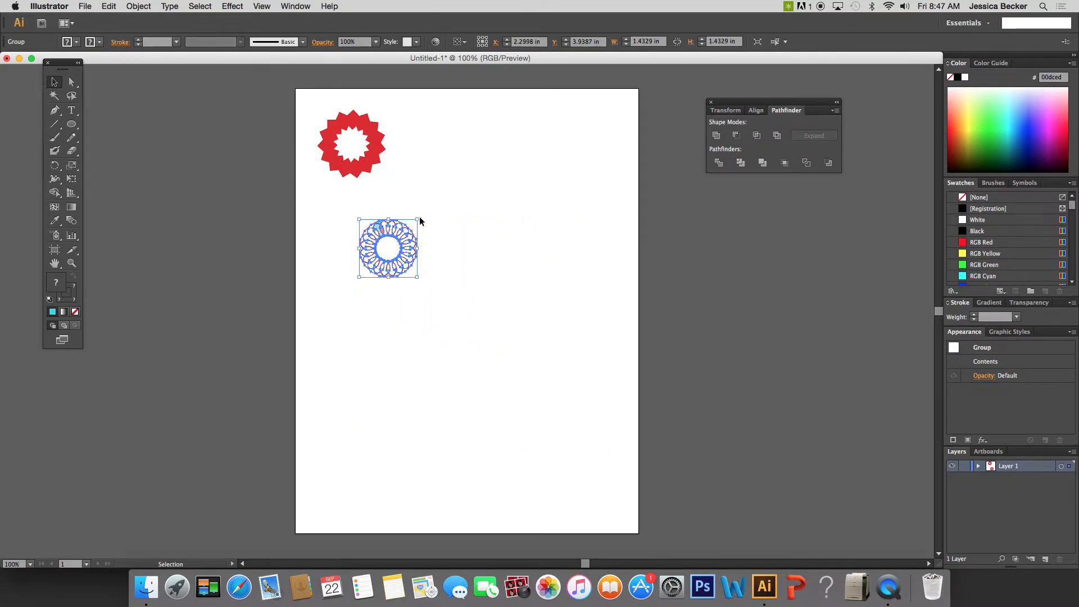
pyautogui.moveTo(394, 236); pyautogui.dragTo(446, 129)
pyautogui.click(554, 189)
# Draw a hexagon about 1.78 in wide and 2.06 in high near the artboard's centre and remove its fill.
pyautogui.moveTo(72, 123); pyautogui.dragTo(121, 166)
pyautogui.moveTo(449, 295); pyautogui.dragTo(451, 335)
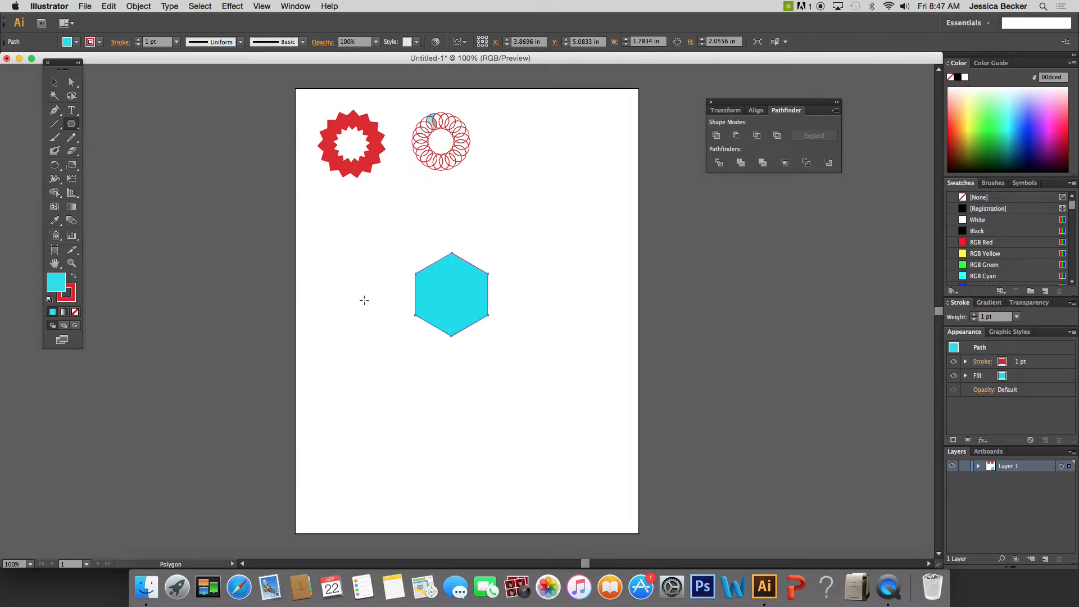
pyautogui.click(74, 311)
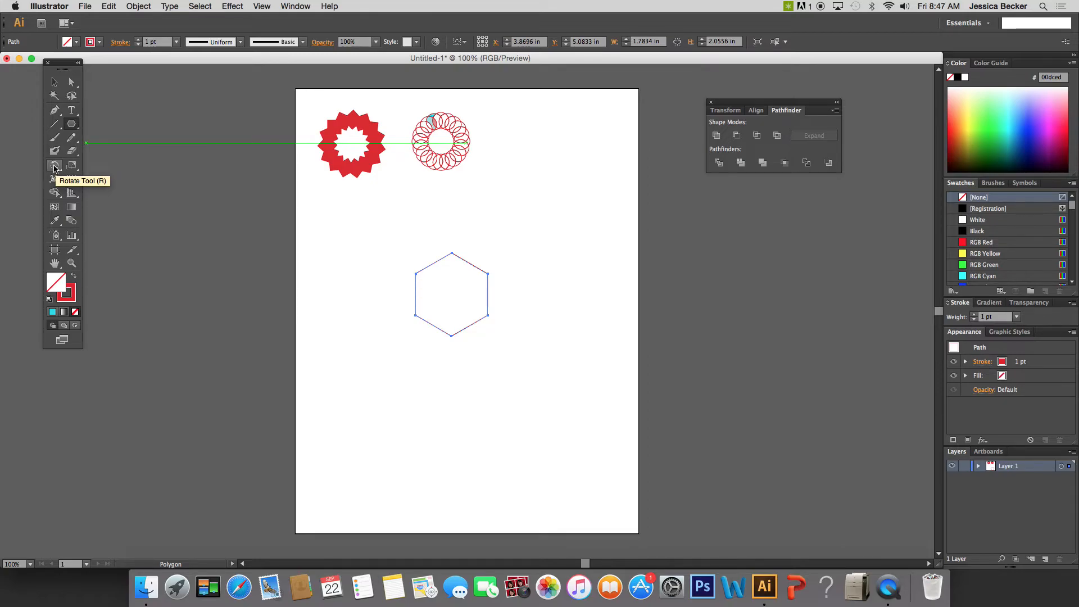
# Create a copy of the hexagon rotated 72° around its own centre.
pyautogui.doubleClick(54, 166)
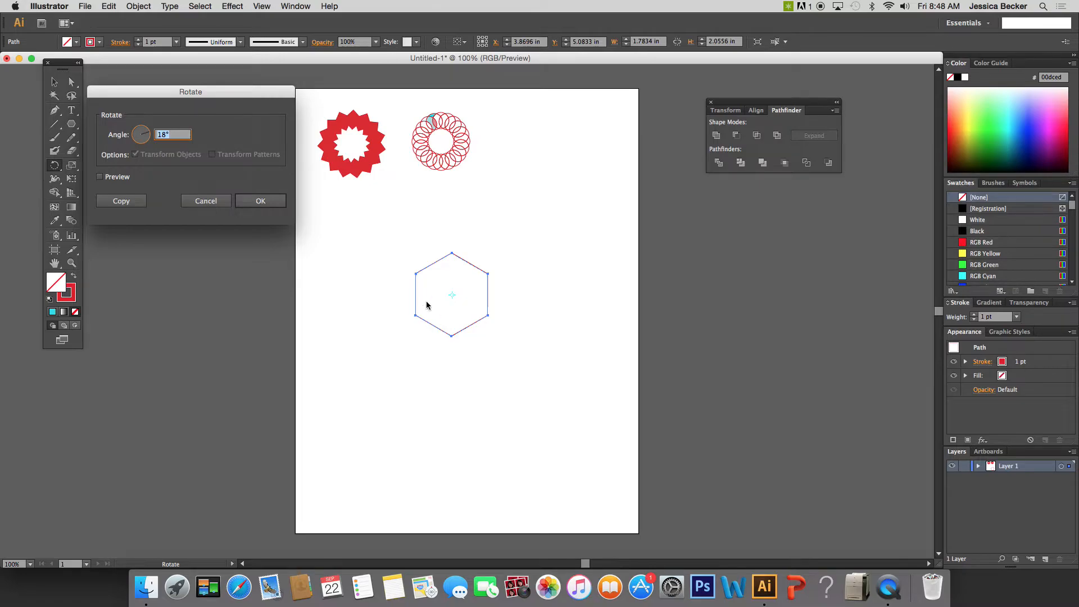
pyautogui.write('26')
pyautogui.click(117, 202)
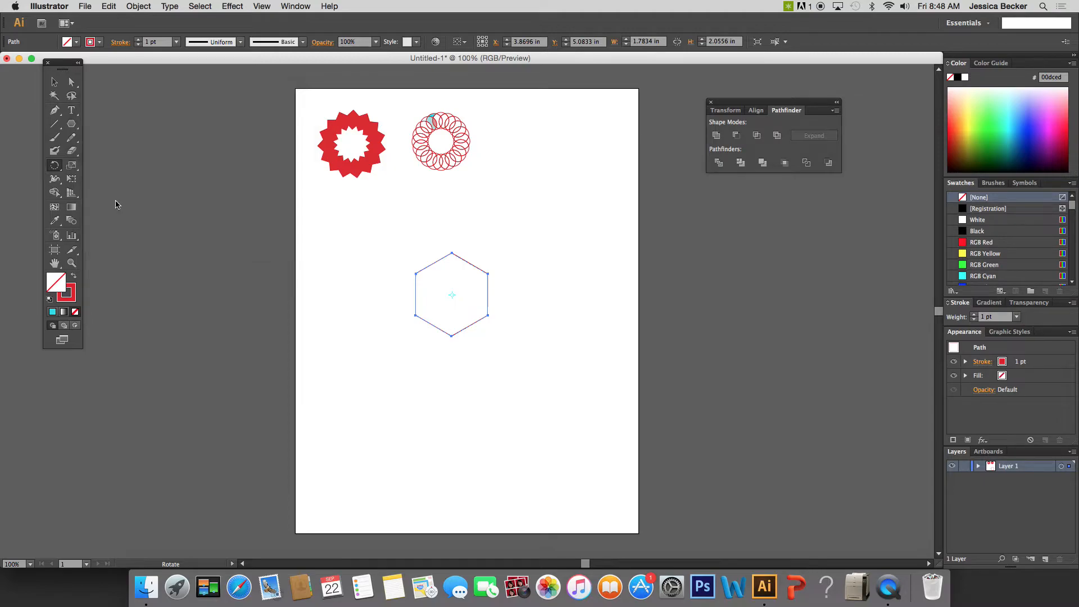
# Repeat the rotated hexagon copy until the overlapping outlines form a complete zigzag ring.
pyautogui.press('super+d')
pyautogui.press('super+d')
pyautogui.press('super+d')
pyautogui.press('super+d')
pyautogui.press('super+d')
pyautogui.press('super+d')
pyautogui.press('super+d')
pyautogui.press('super+d')
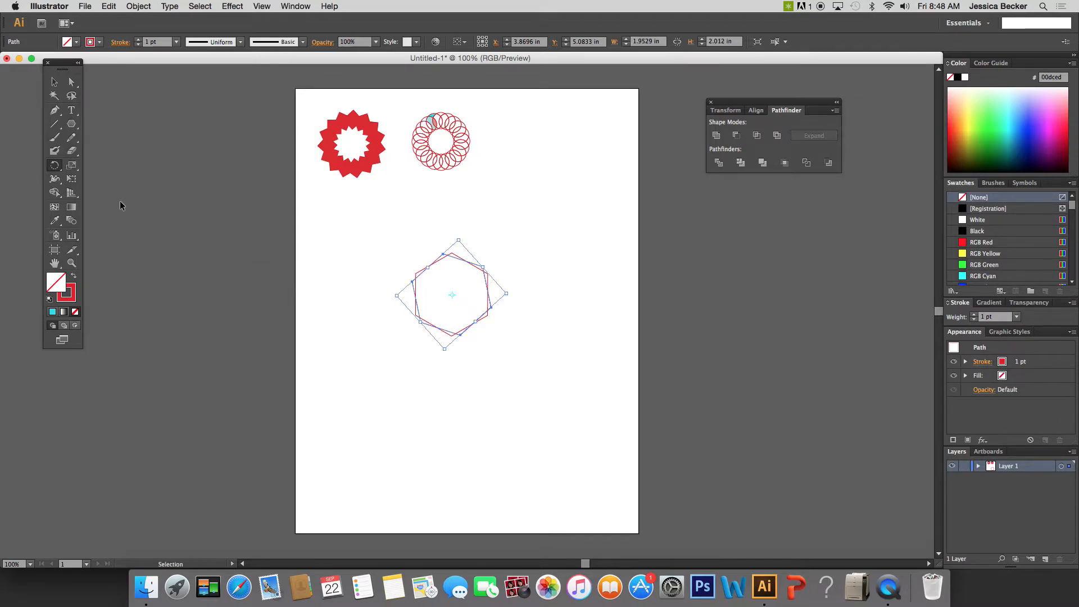
pyautogui.press('super+d')
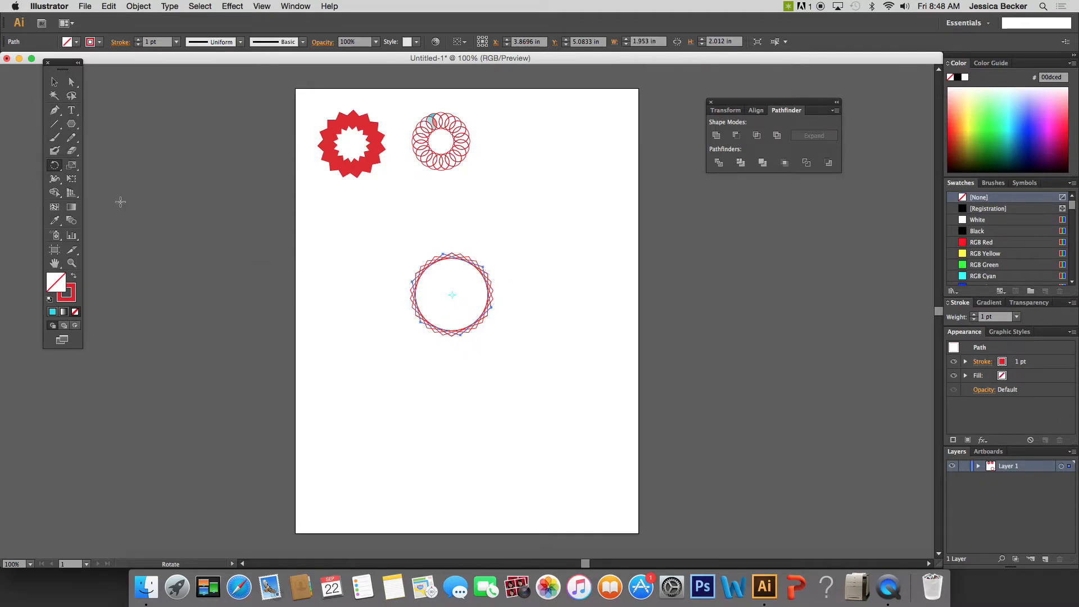
# Select all the overlapping hexagons and enlarge the ring proportionally to about 3 in across.
pyautogui.click(55, 83)
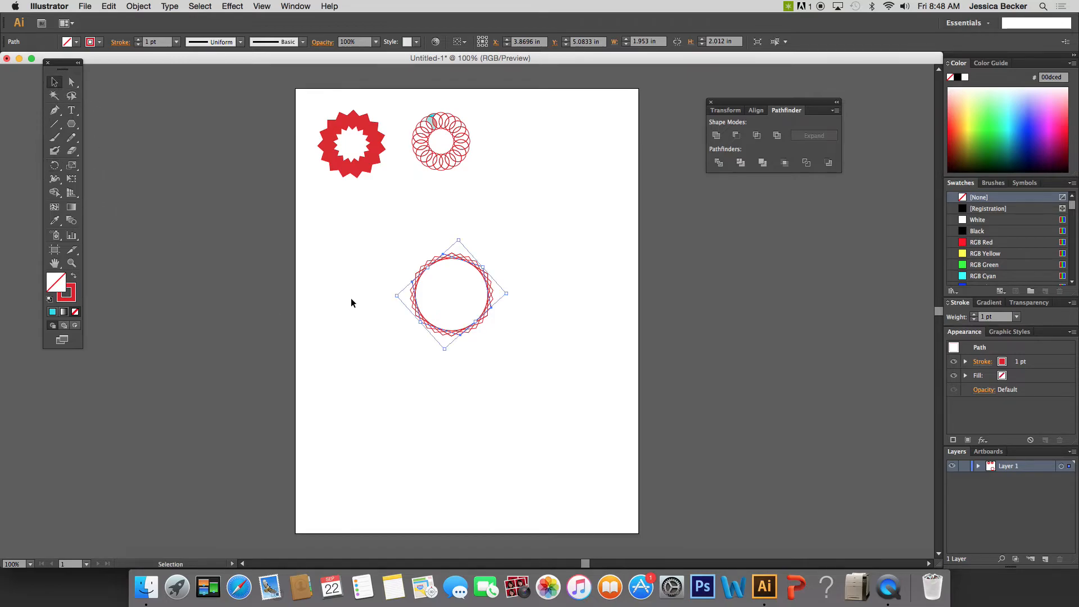
pyautogui.click(351, 249)
pyautogui.moveTo(411, 248); pyautogui.dragTo(545, 355)
pyautogui.moveTo(494, 254); pyautogui.dragTo(535, 211)
pyautogui.click(477, 421)
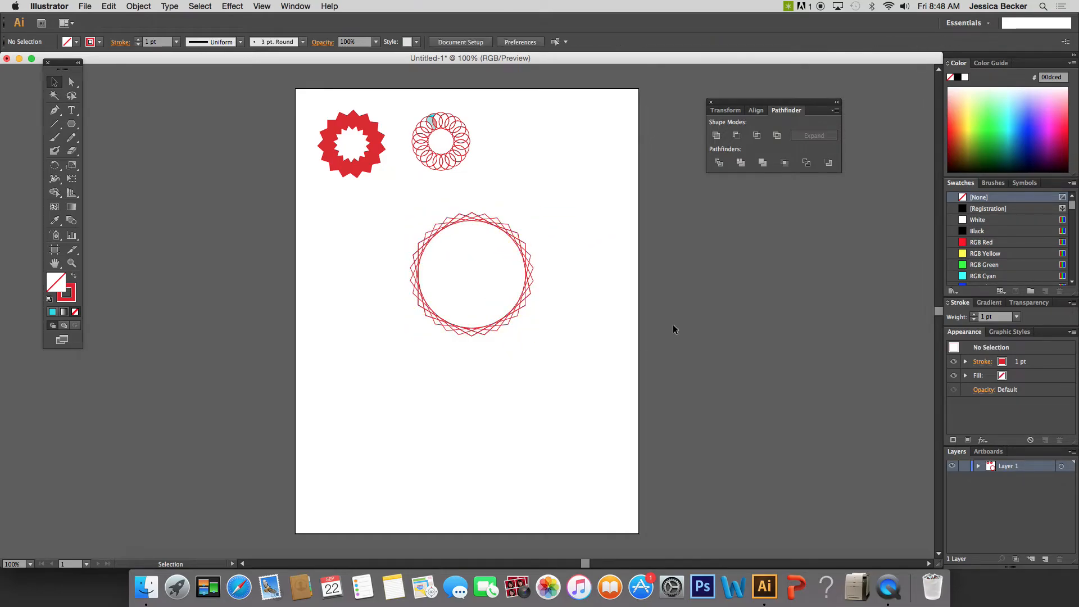
# Move the whole hexagon ring to the artboard's upper right corner, beside the circle ring.
pyautogui.moveTo(404, 255); pyautogui.dragTo(525, 321)
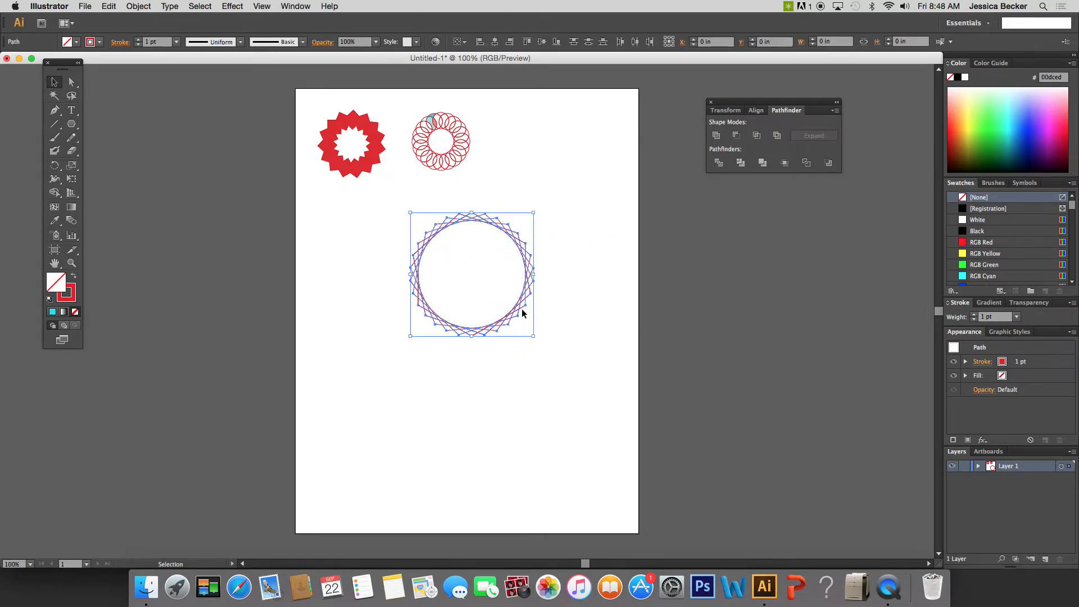
pyautogui.moveTo(516, 242); pyautogui.dragTo(601, 126)
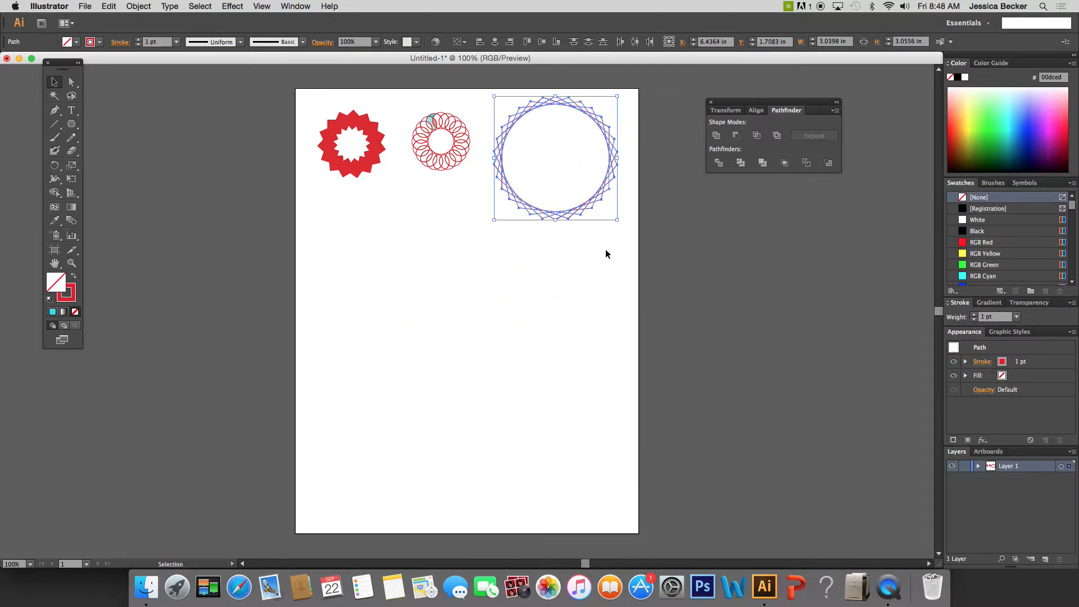
pyautogui.click(588, 271)
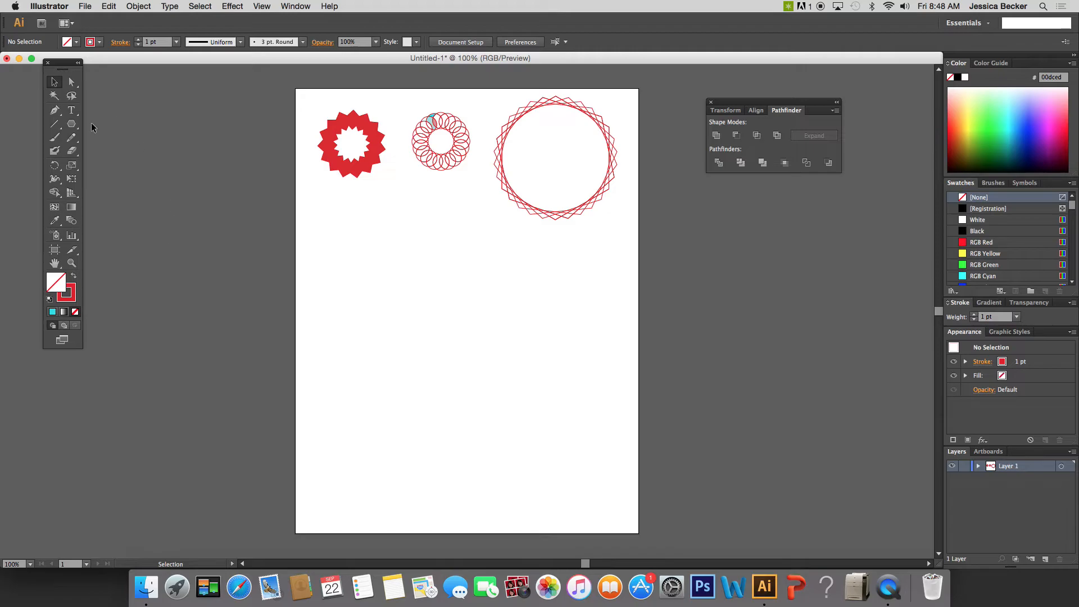
# Draw a narrow upright ellipse about 0.59 in by 2.54 in and convert its top and bottom anchor points to sharp corners.
pyautogui.moveTo(73, 126); pyautogui.dragTo(121, 150)
pyautogui.moveTo(438, 252); pyautogui.dragTo(463, 355)
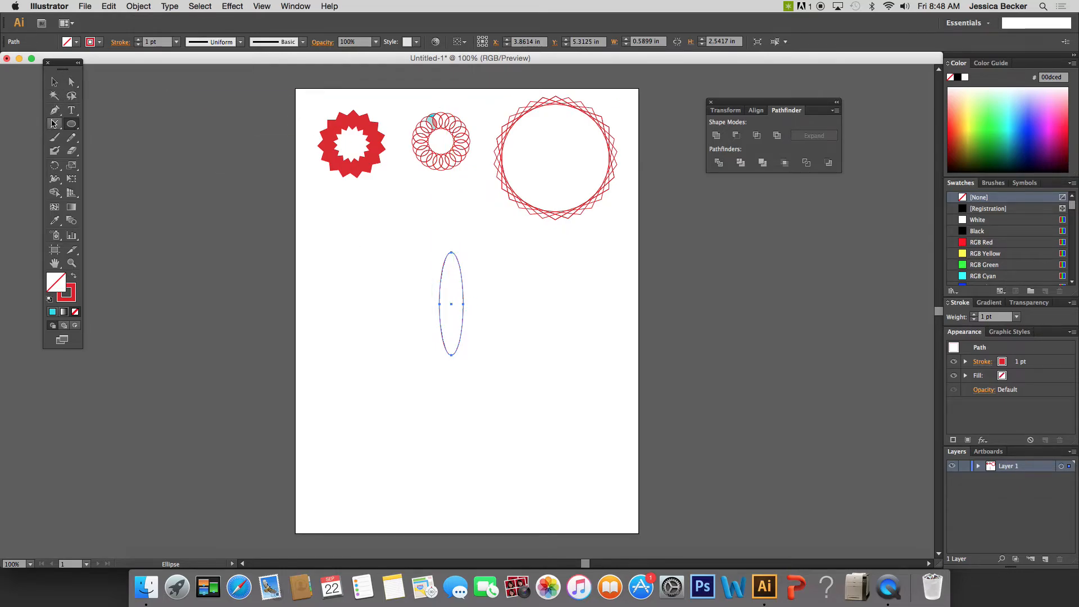
pyautogui.click(55, 113)
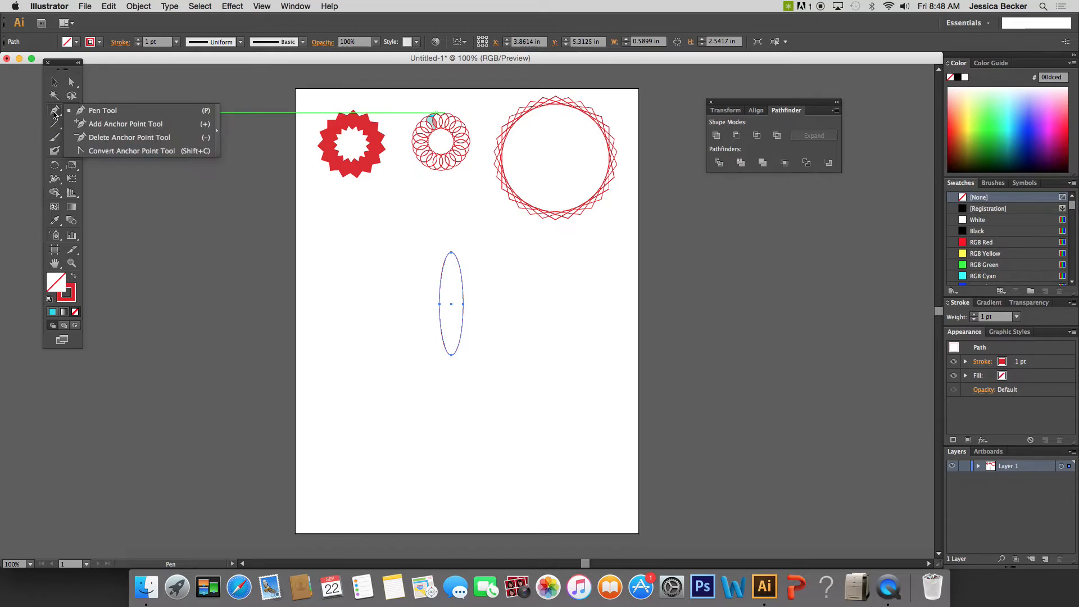
pyautogui.click(100, 151)
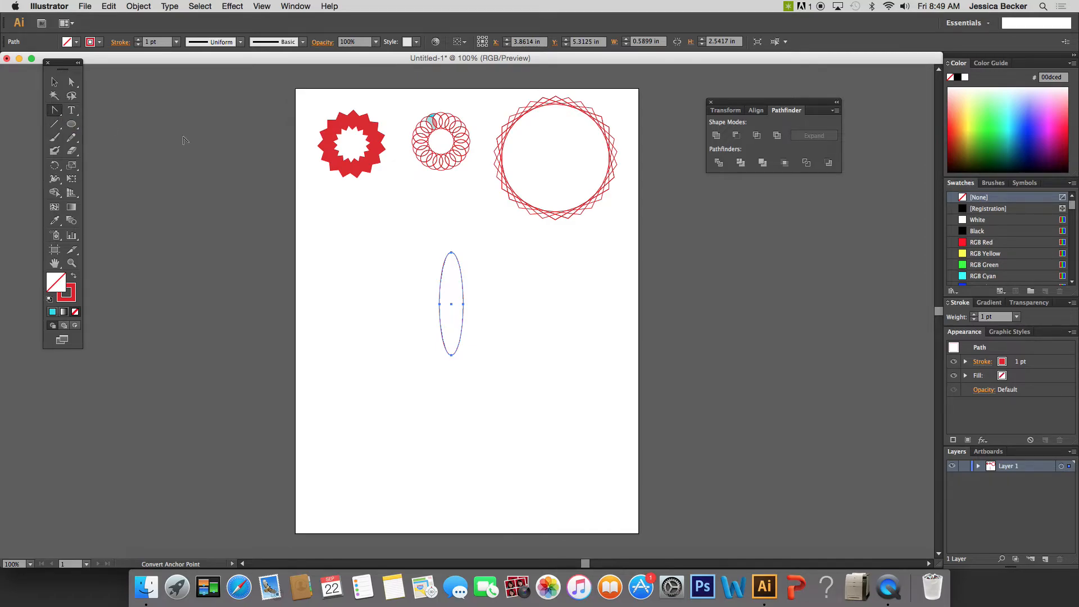
pyautogui.click(451, 253)
pyautogui.click(451, 355)
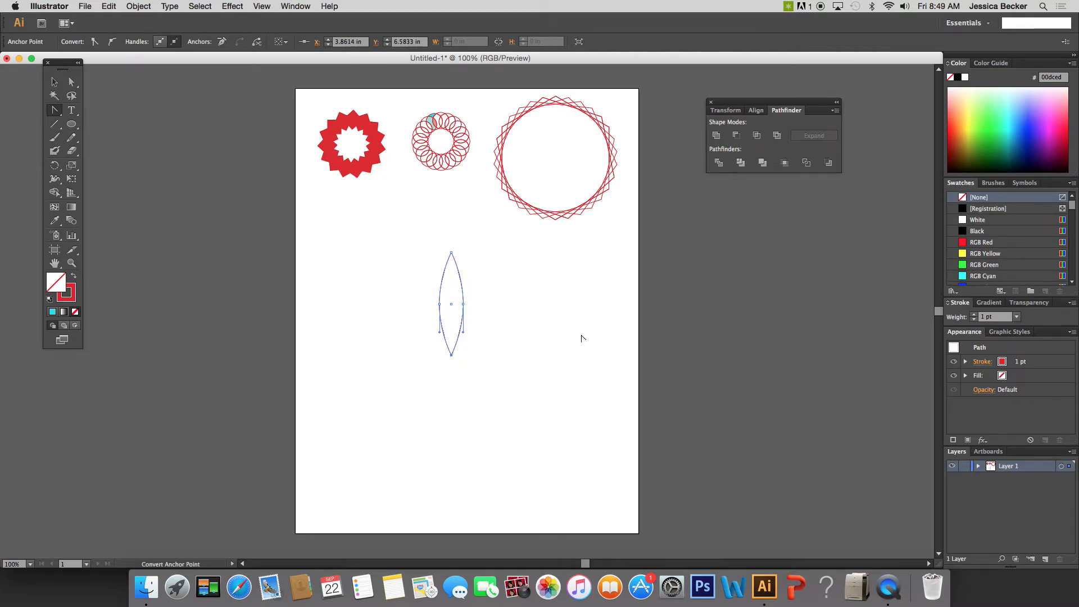
# Create a rotated copy of the leaf shape at an angle of 360/10 around a pivot point set below it.
pyautogui.click(54, 82)
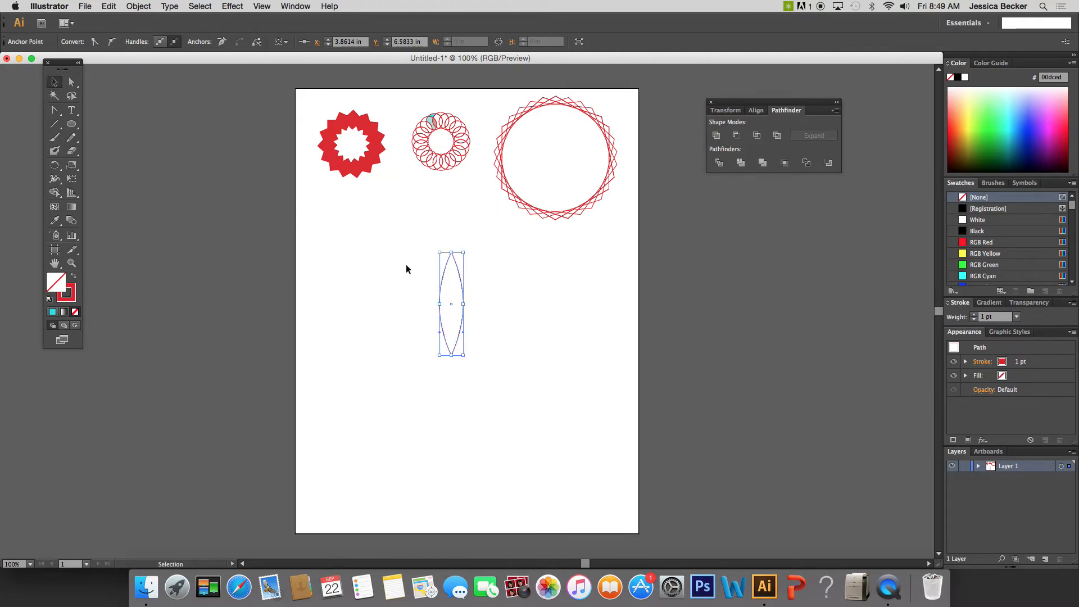
pyautogui.click(411, 278)
pyautogui.moveTo(419, 252); pyautogui.dragTo(496, 368)
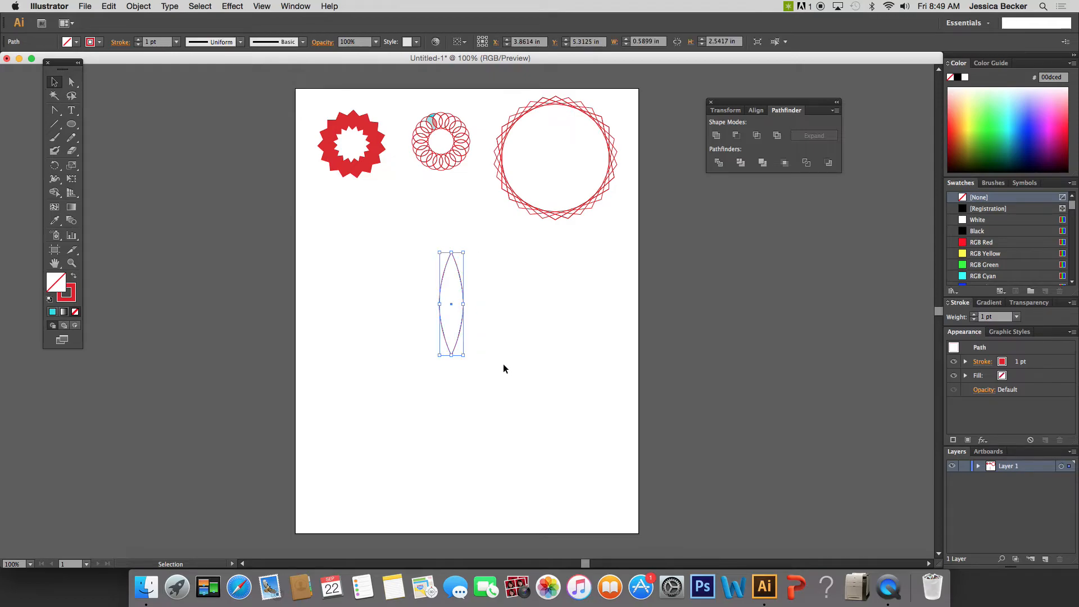
pyautogui.click(54, 167)
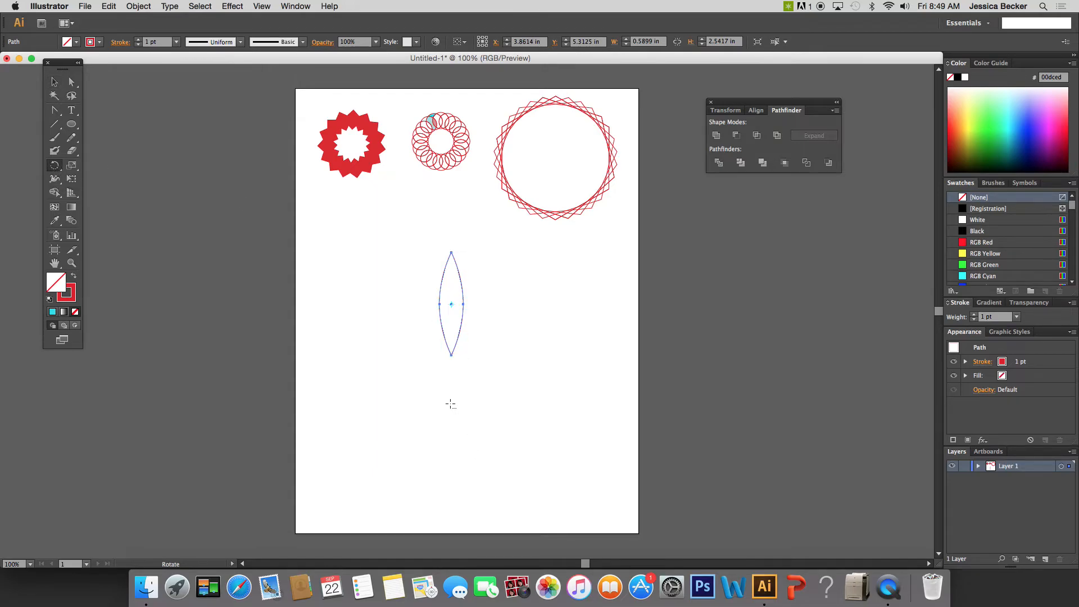
pyautogui.keyDown('alt'); pyautogui.click(453, 399); pyautogui.keyUp('alt')
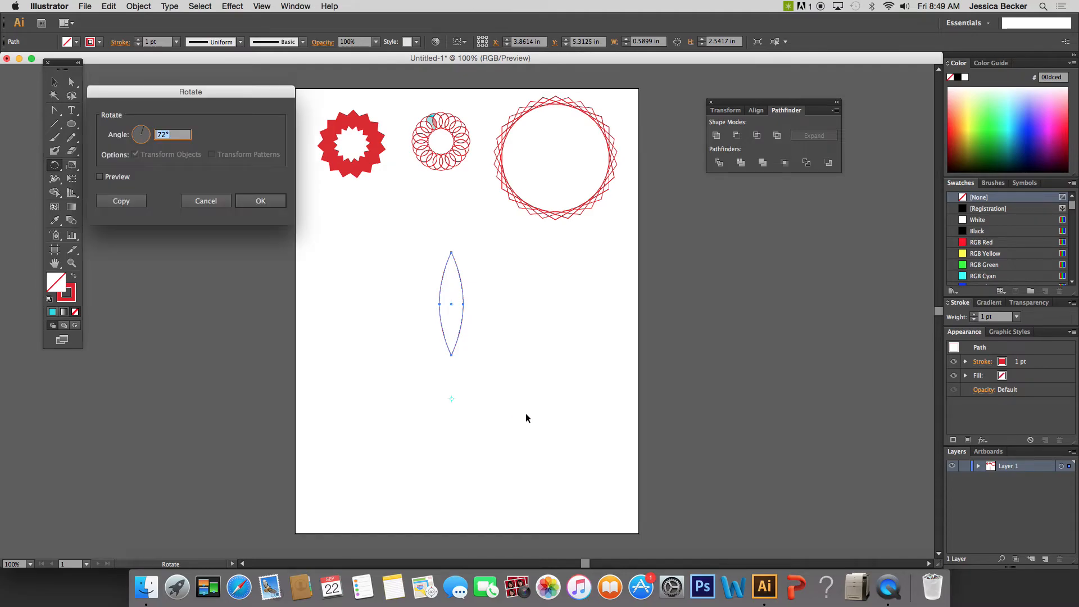
pyautogui.write('360/10')
pyautogui.click(133, 202)
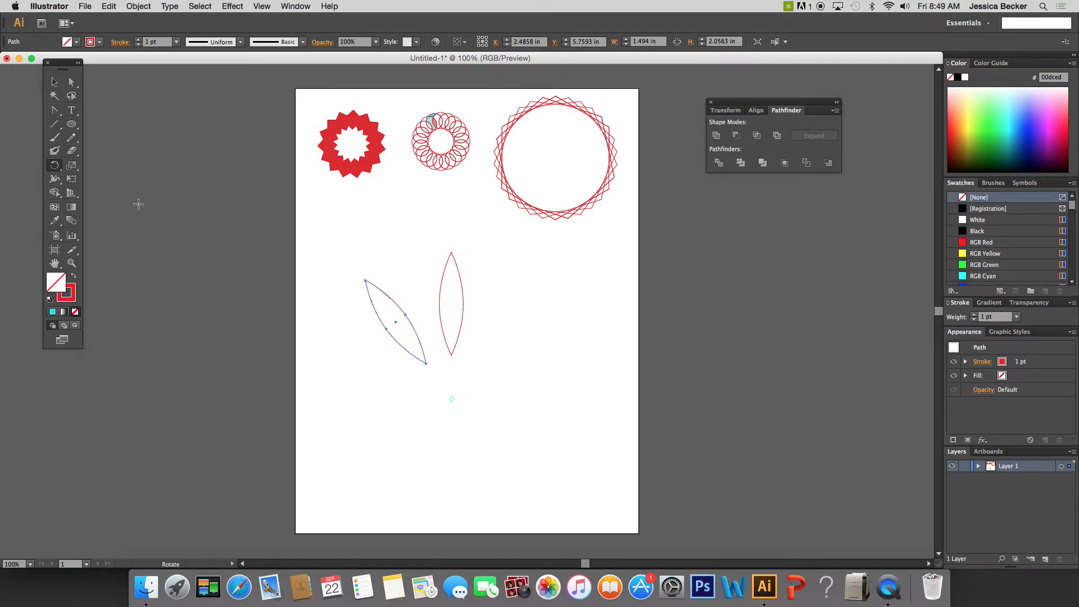
# Undo the rotated leaf copy and reselect the original upright leaf.
pyautogui.press('super+z')
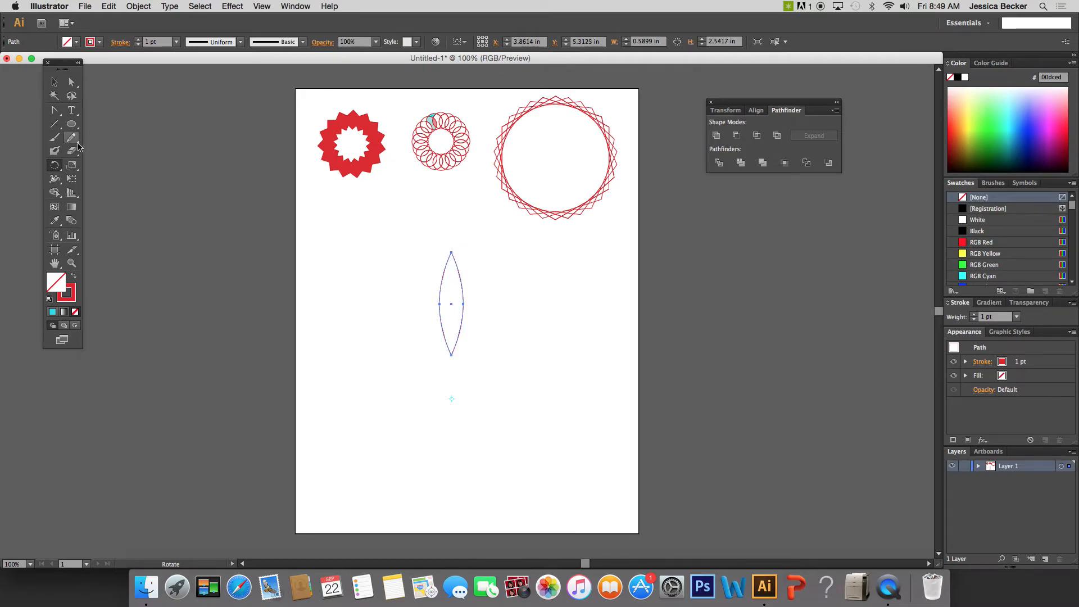
pyautogui.click(54, 83)
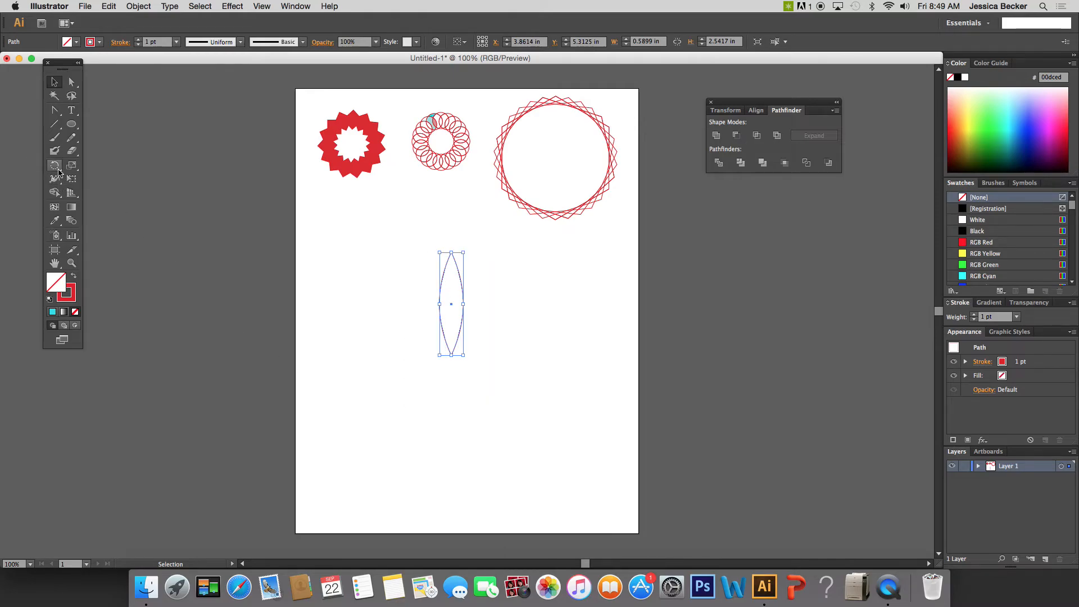
pyautogui.click(54, 166)
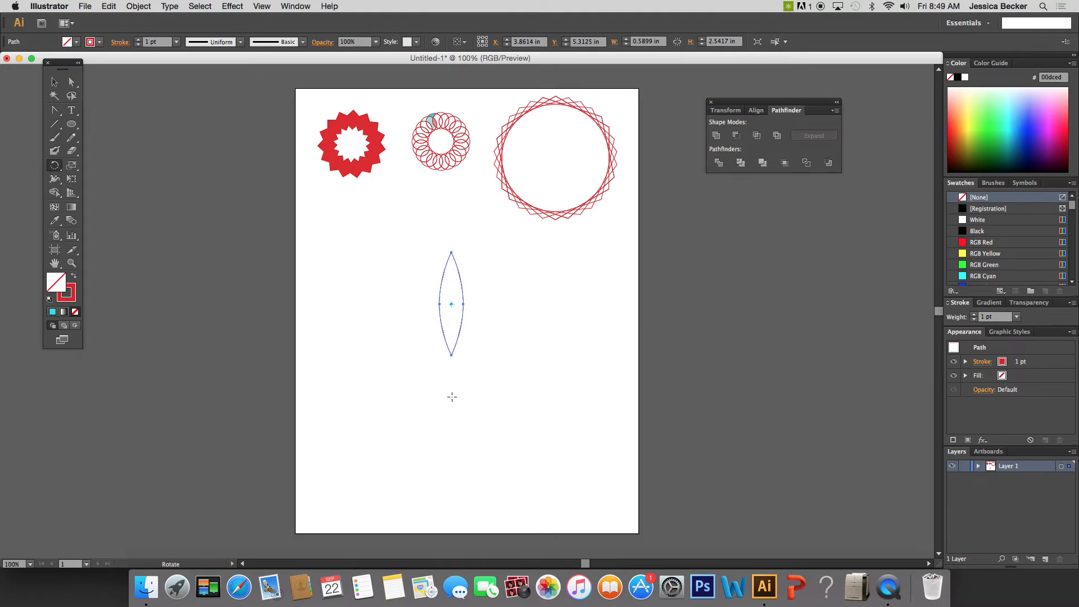
pyautogui.click(451, 354)
pyautogui.click(55, 82)
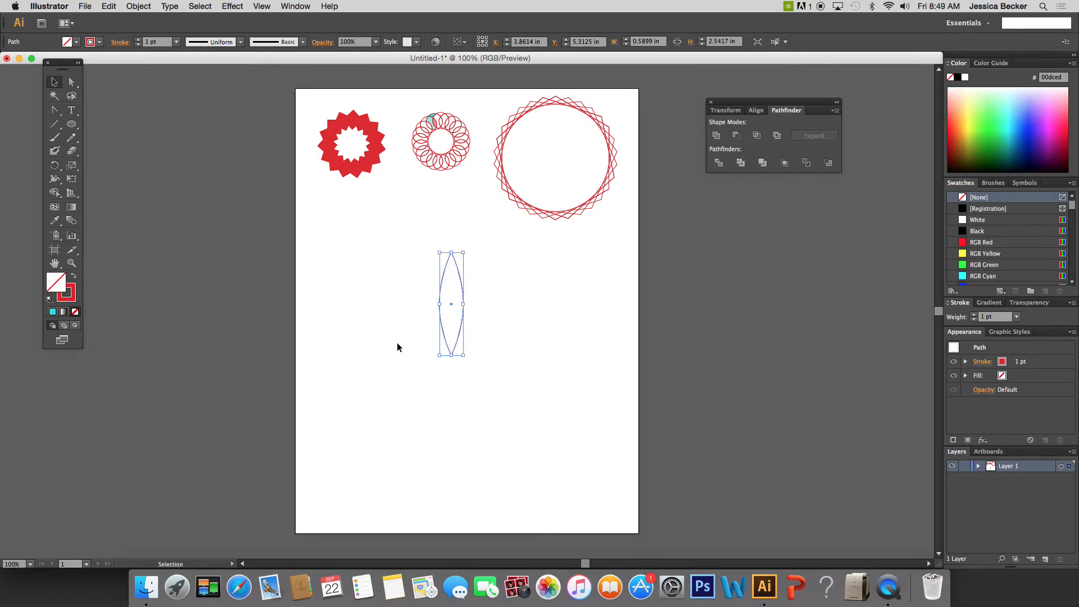
pyautogui.moveTo(427, 243); pyautogui.dragTo(487, 376)
# Create a rotated copy of the leaf at an angle of 360/12 around its bottom tip.
pyautogui.click(54, 165)
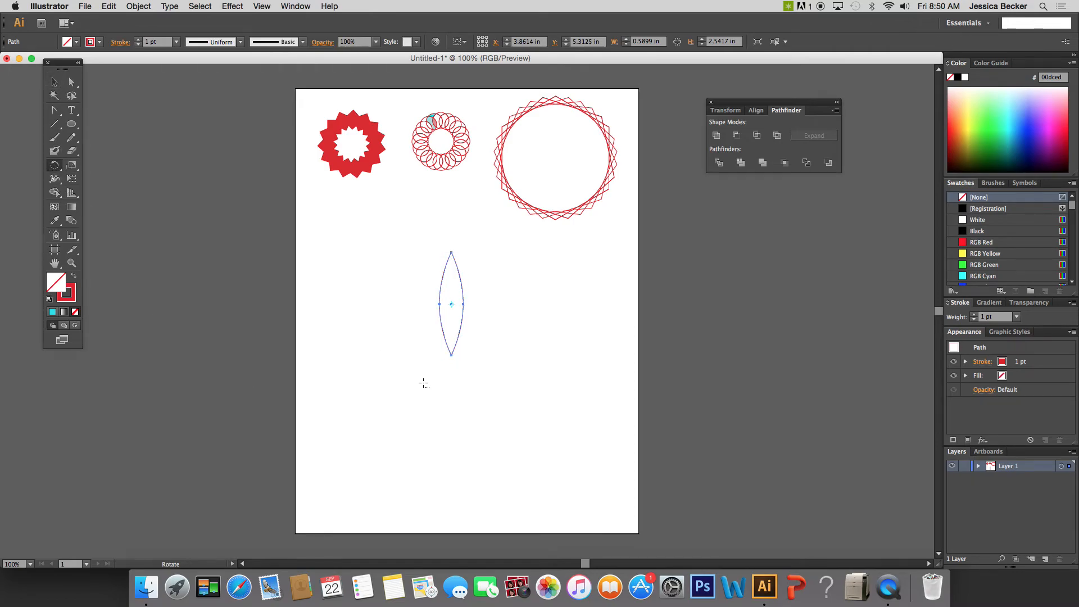
pyautogui.keyDown('alt'); pyautogui.click(450, 354); pyautogui.keyUp('alt')
pyautogui.write('360/')
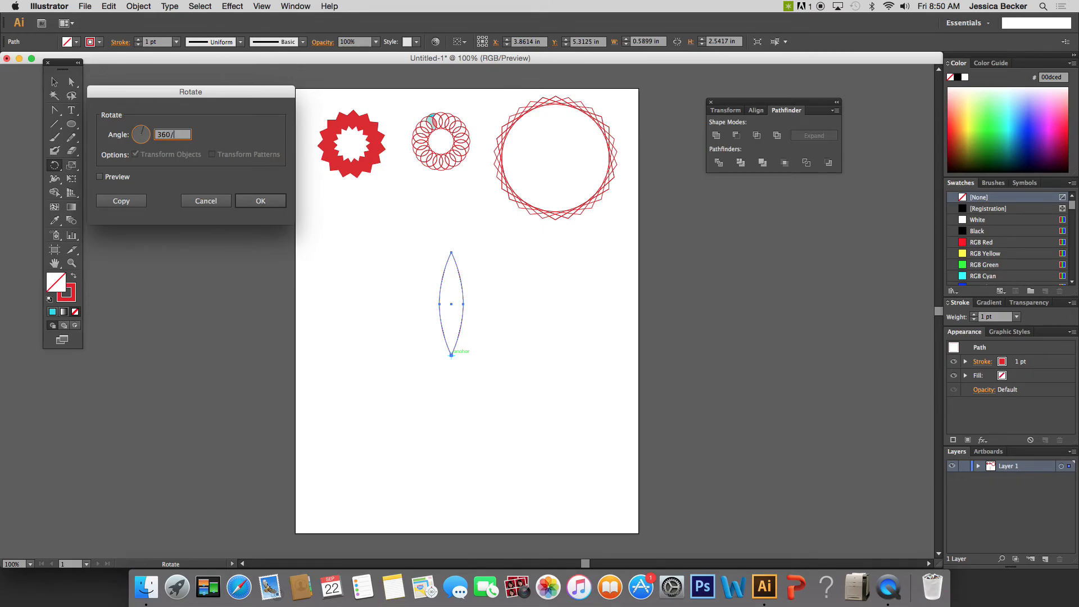
pyautogui.write('12')
pyautogui.click(120, 201)
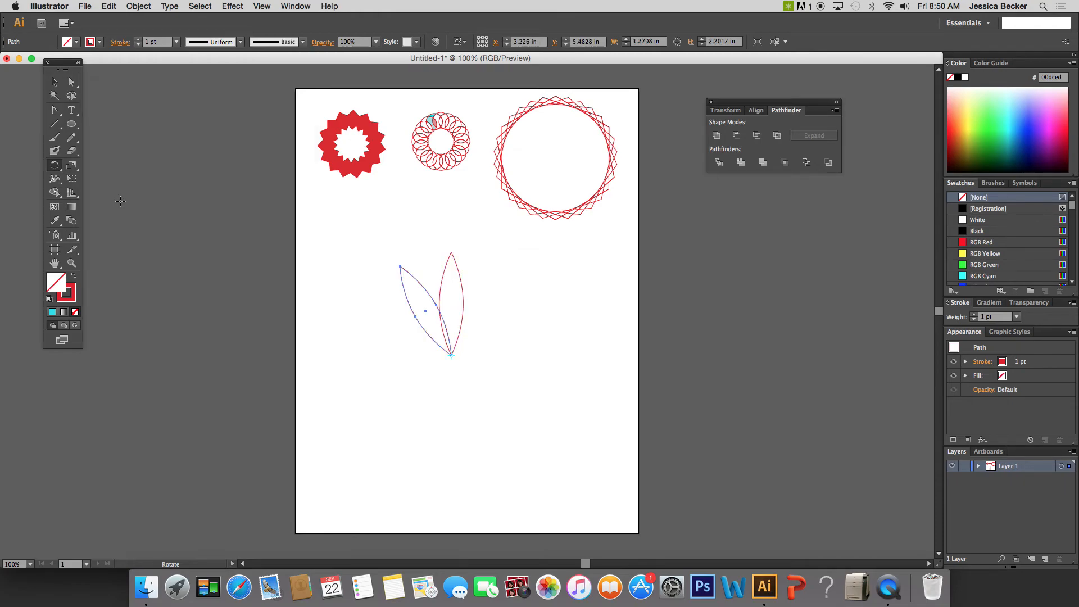
# Repeat the rotated copy ten times so twelve leaves form a full flower around the shared tip.
pyautogui.press('super+d')
pyautogui.press('super+d')
pyautogui.press('super+d')
pyautogui.press('super+d')
pyautogui.press('super+d')
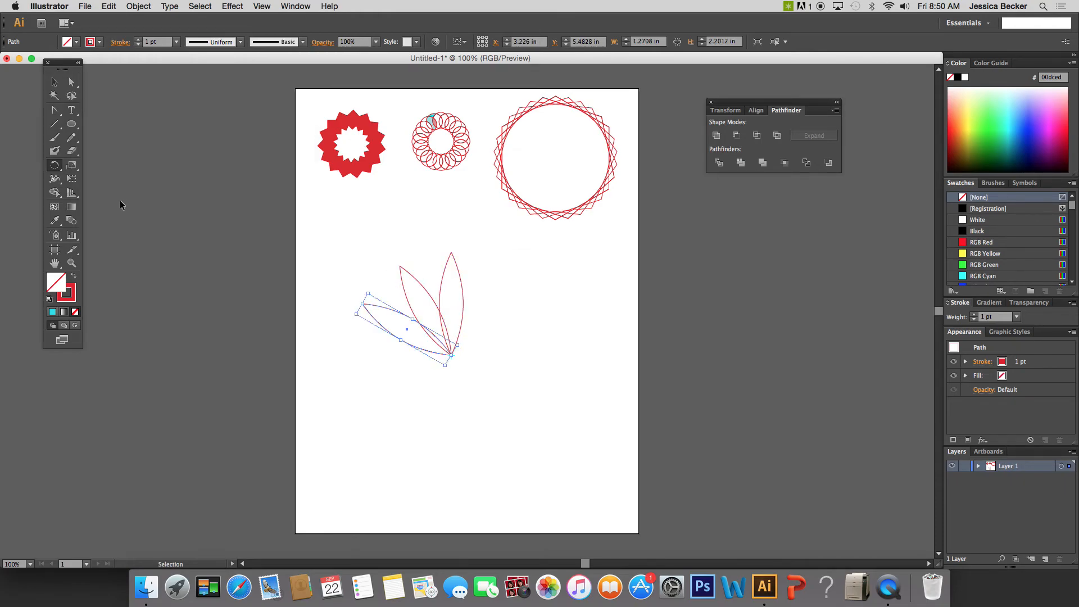
pyautogui.press('super+d')
pyautogui.press('super+d')
pyautogui.press('super+d')
pyautogui.press('super+d')
pyautogui.press('super+d')
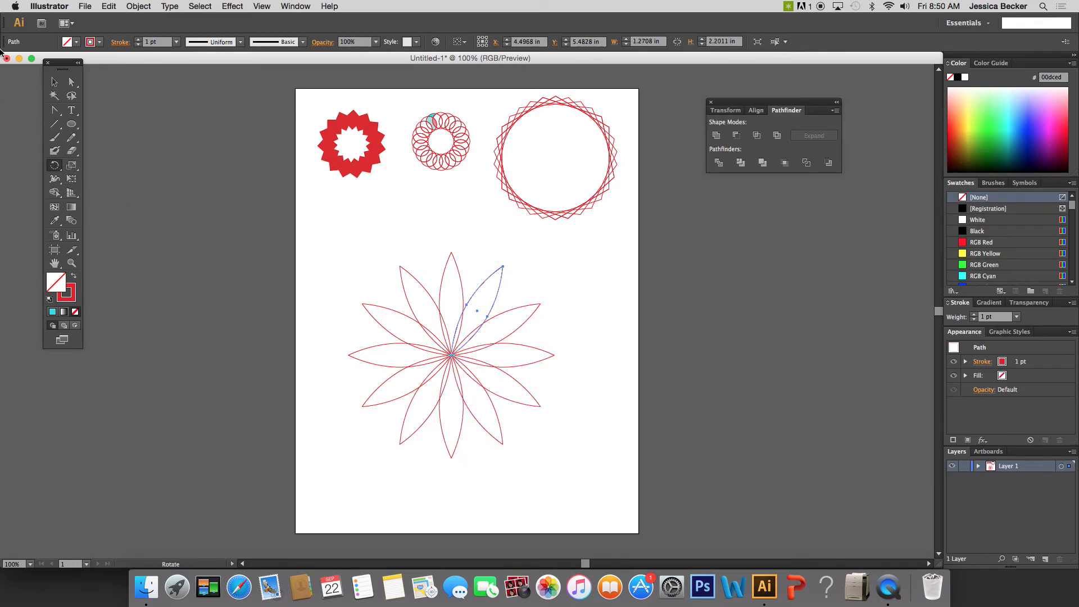
# Select all twelve leaves of the flower and split them at their overlaps with Pathfinder Divide.
pyautogui.click(54, 82)
pyautogui.moveTo(340, 243); pyautogui.dragTo(564, 460)
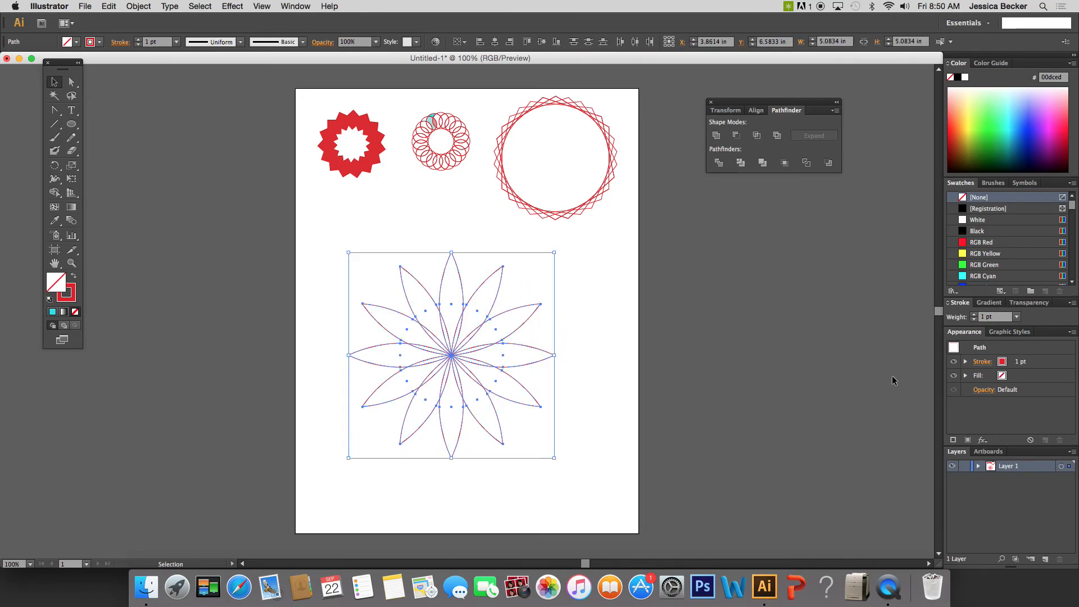
pyautogui.click(718, 163)
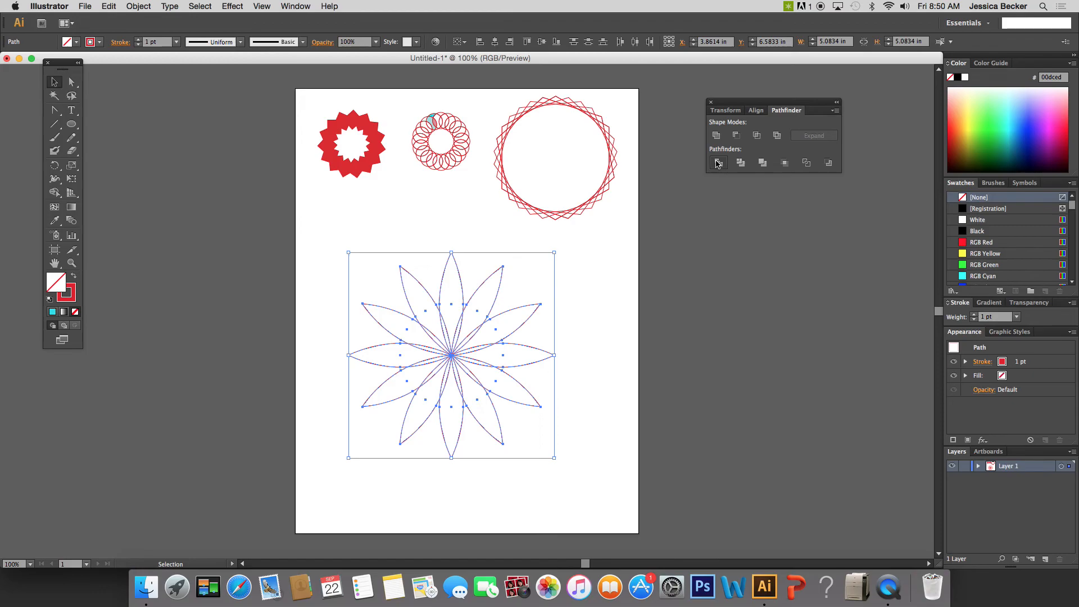
pyautogui.click(591, 259)
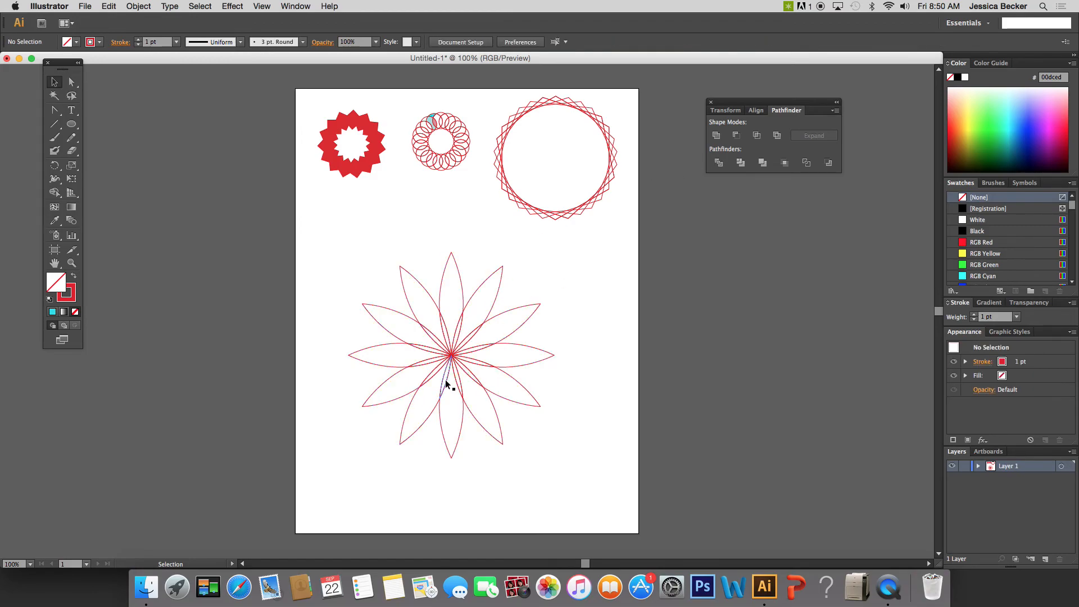
# Scale the divided flower down proportionally to about 2.71 in across and deselect it.
pyautogui.moveTo(347, 295); pyautogui.dragTo(431, 335)
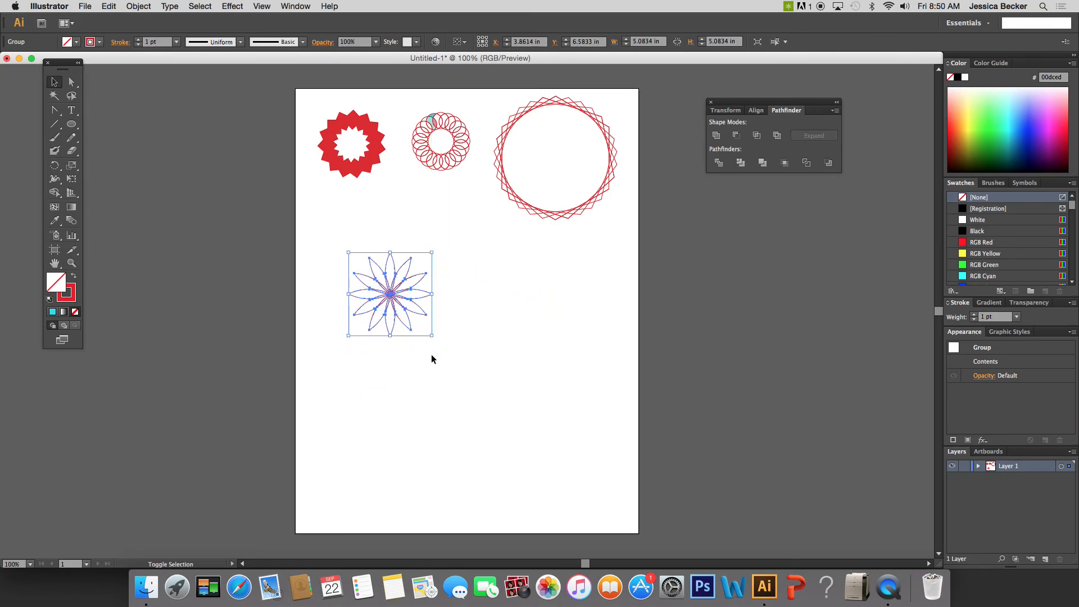
pyautogui.click(444, 312)
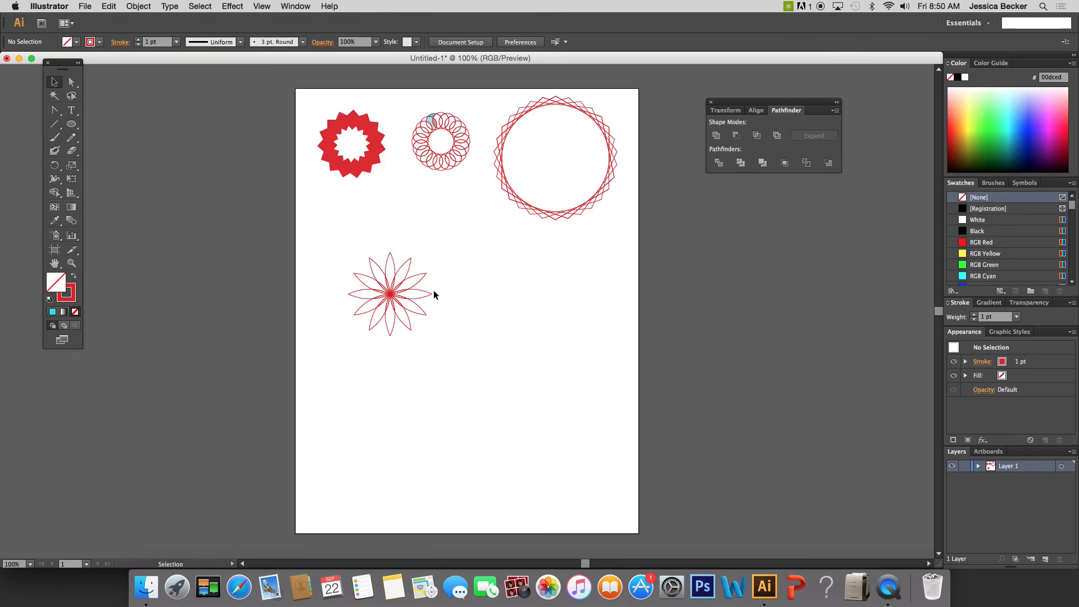
pyautogui.moveTo(342, 245); pyautogui.dragTo(458, 362)
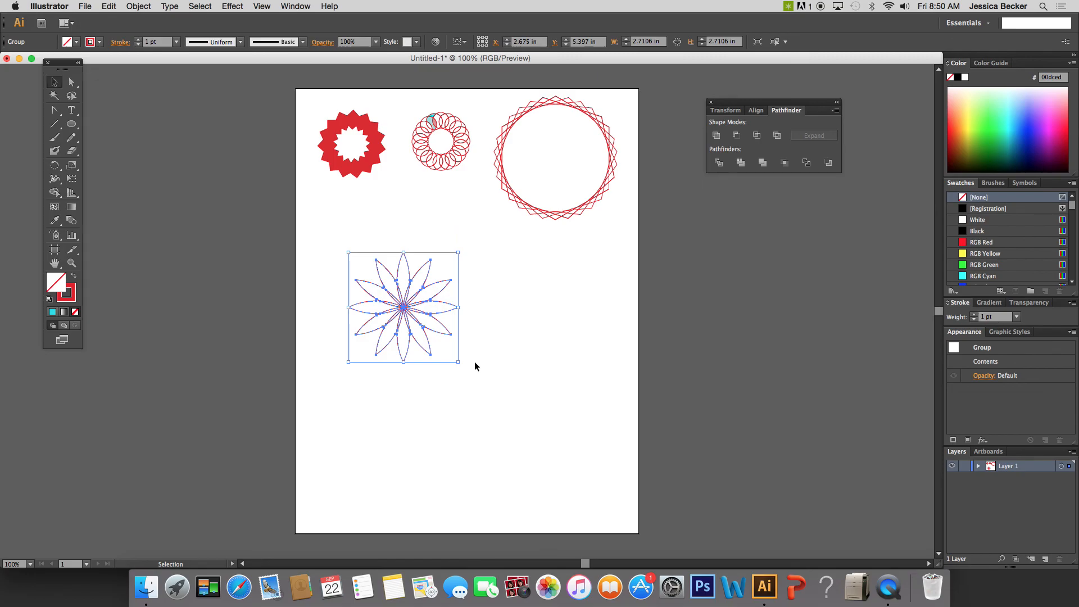
pyautogui.click(488, 364)
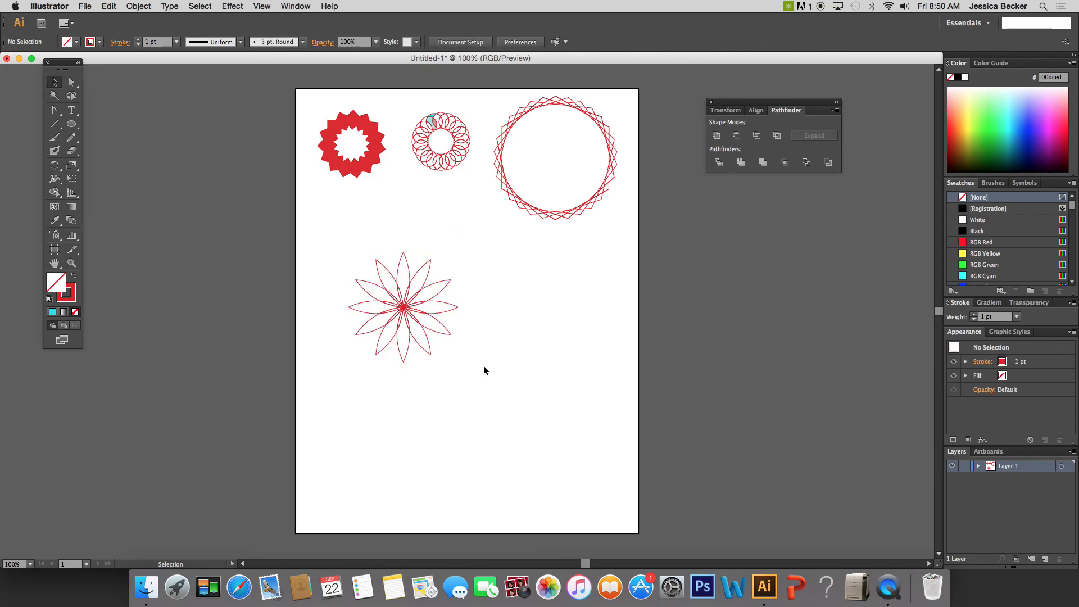